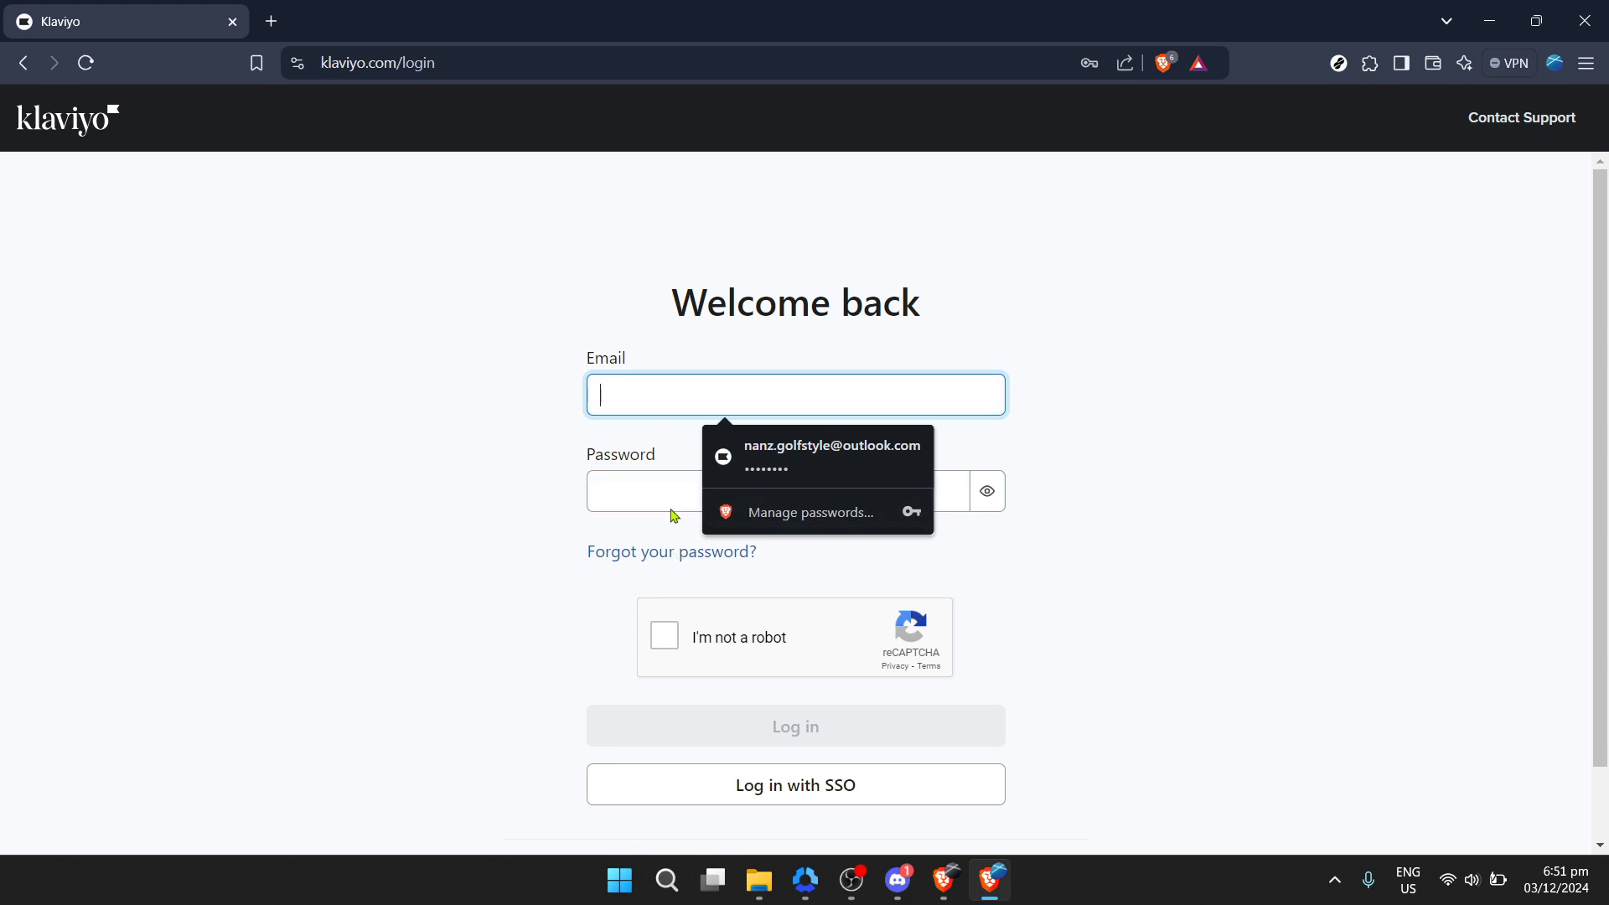
# Step: Log in with the saved email and password, completing the reCAPTCHA check
pyautogui.click(797, 474)
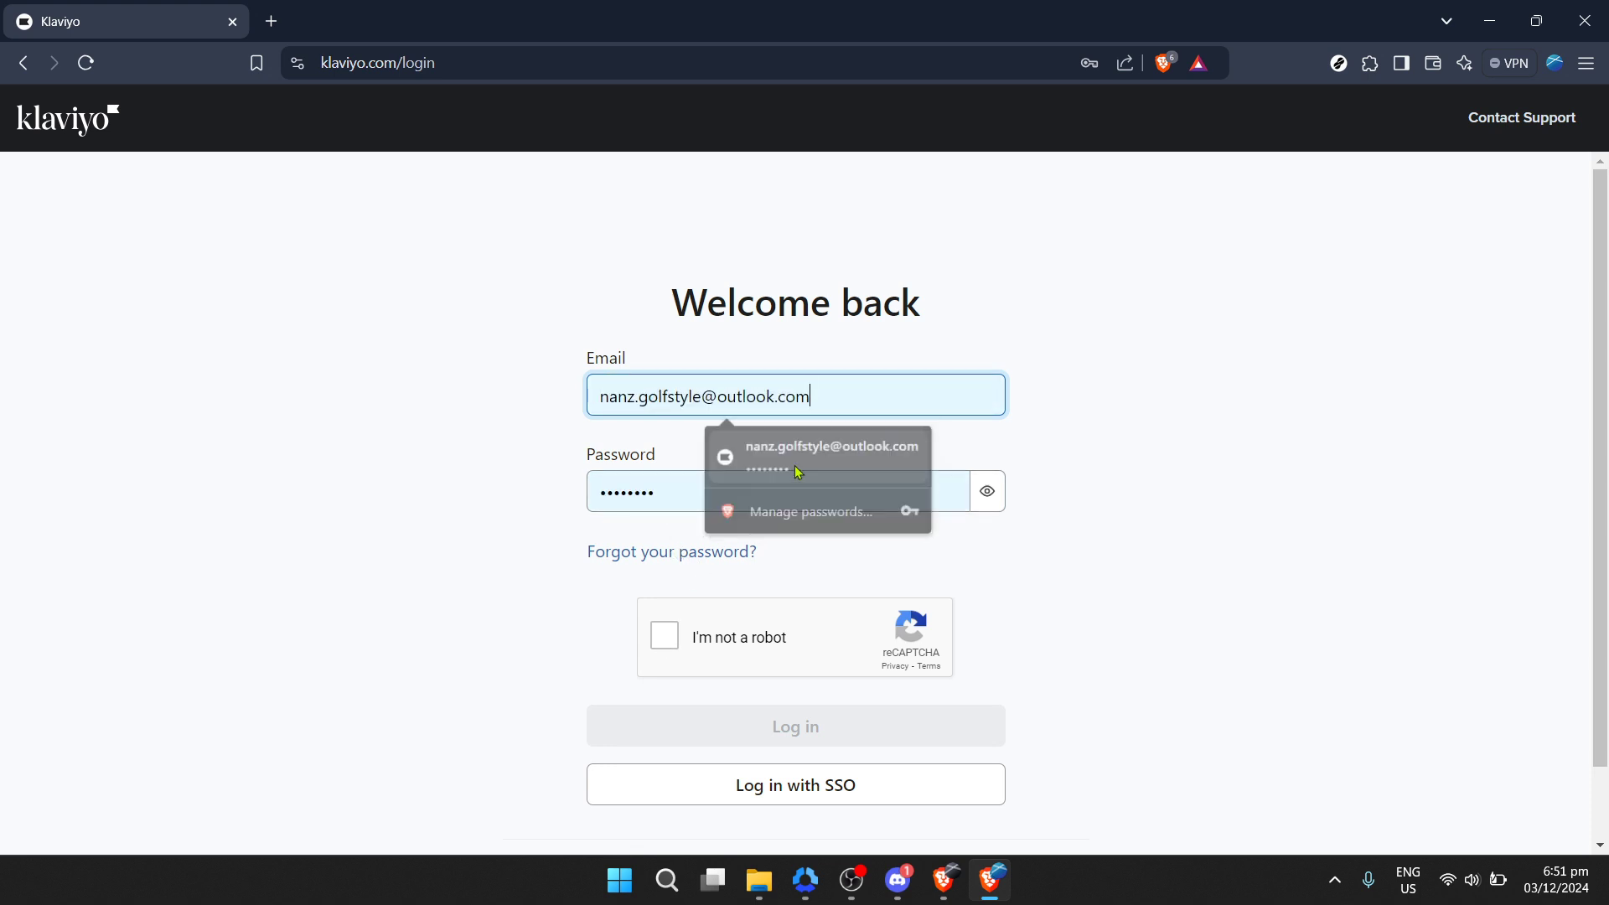
pyautogui.click(663, 645)
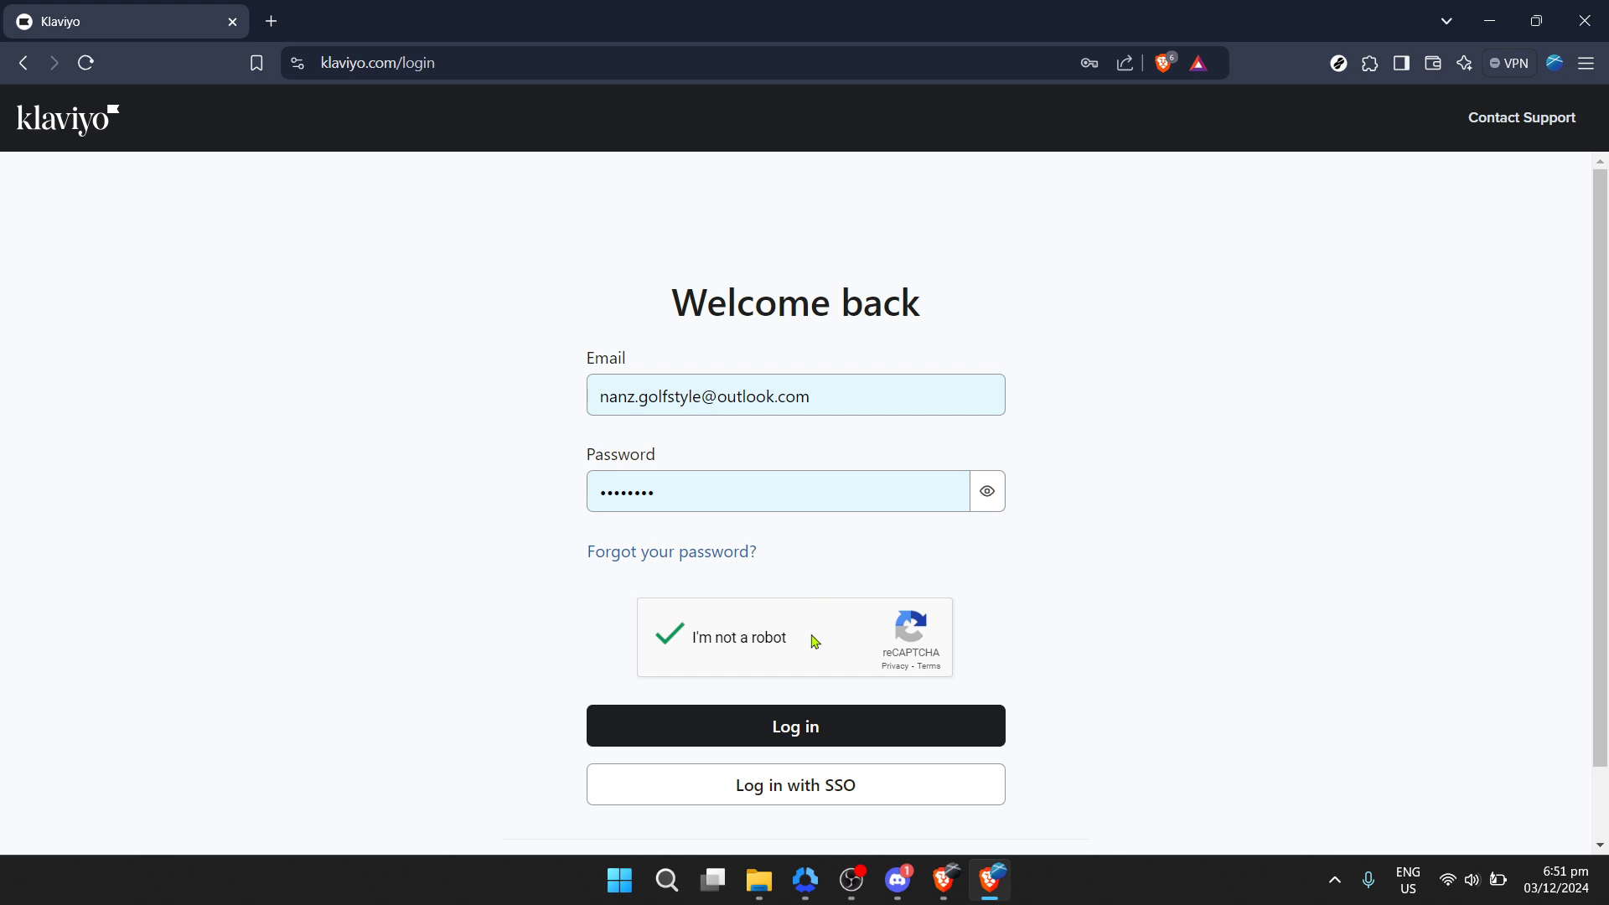
pyautogui.click(776, 723)
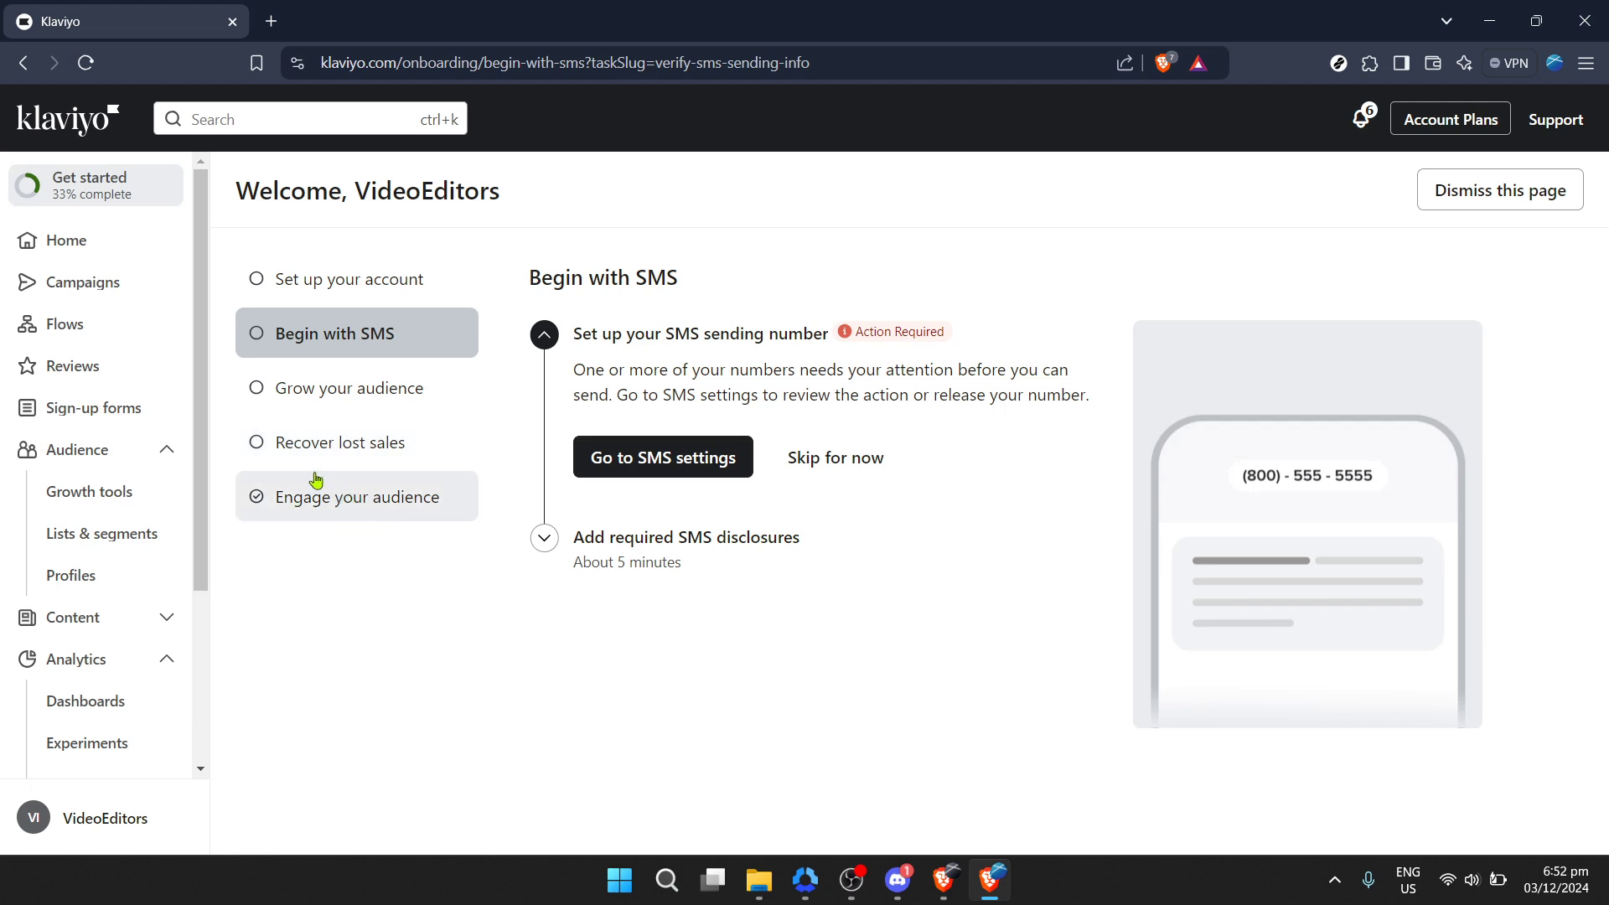
# Step: Open the Campaigns list and open the scheduled New Email Campaign's review page
pyautogui.press('XF86AudioRaiseVolume')
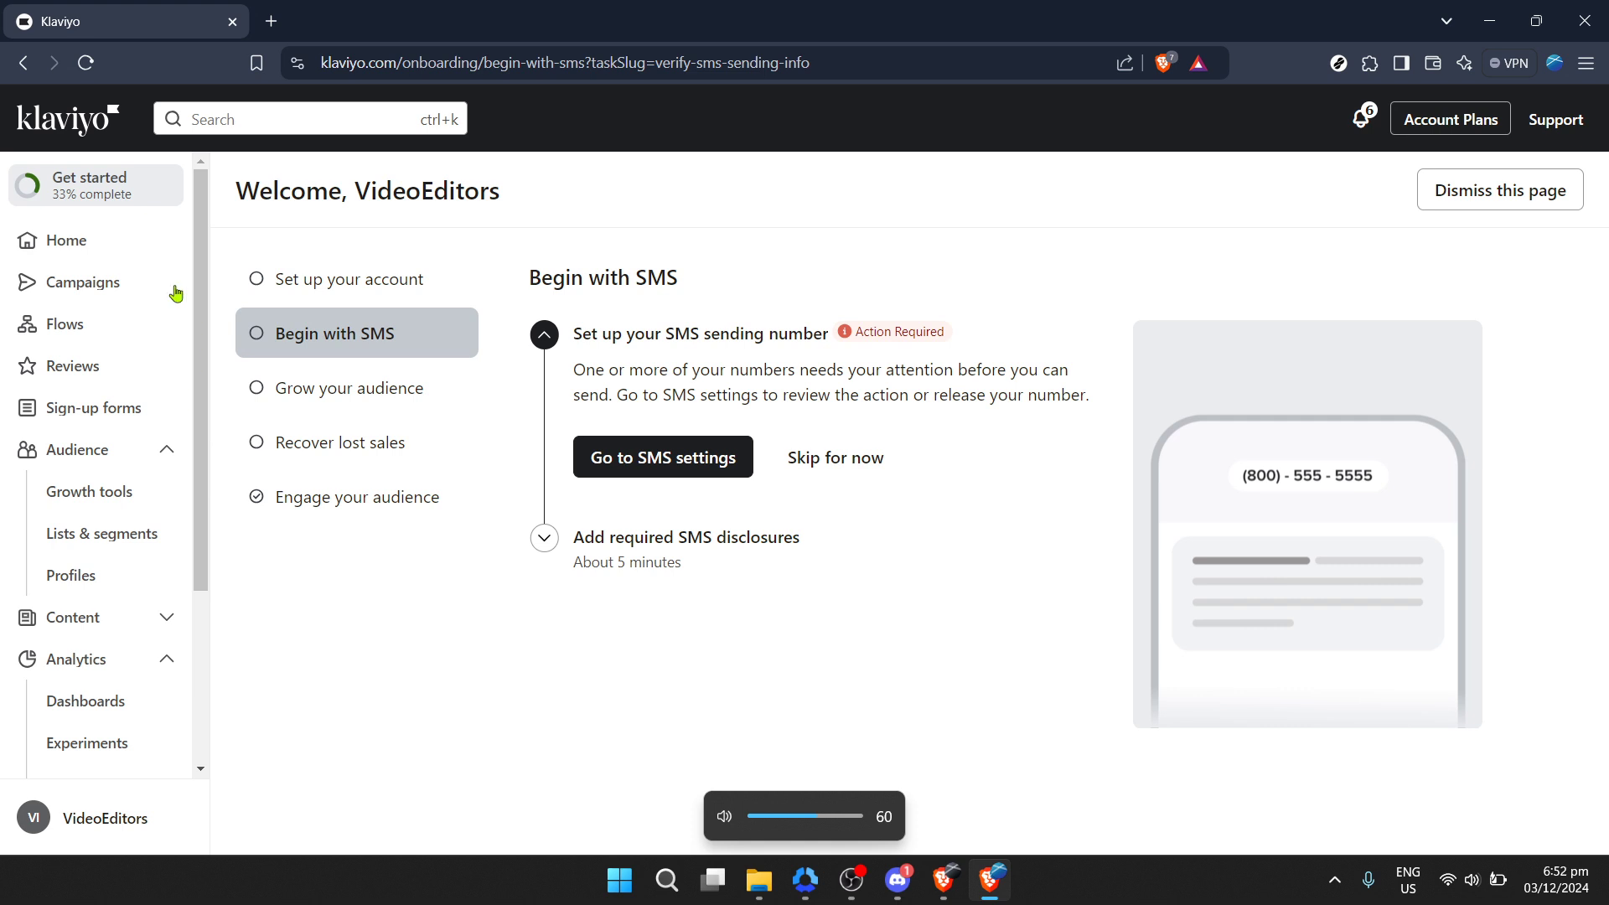
pyautogui.click(145, 285)
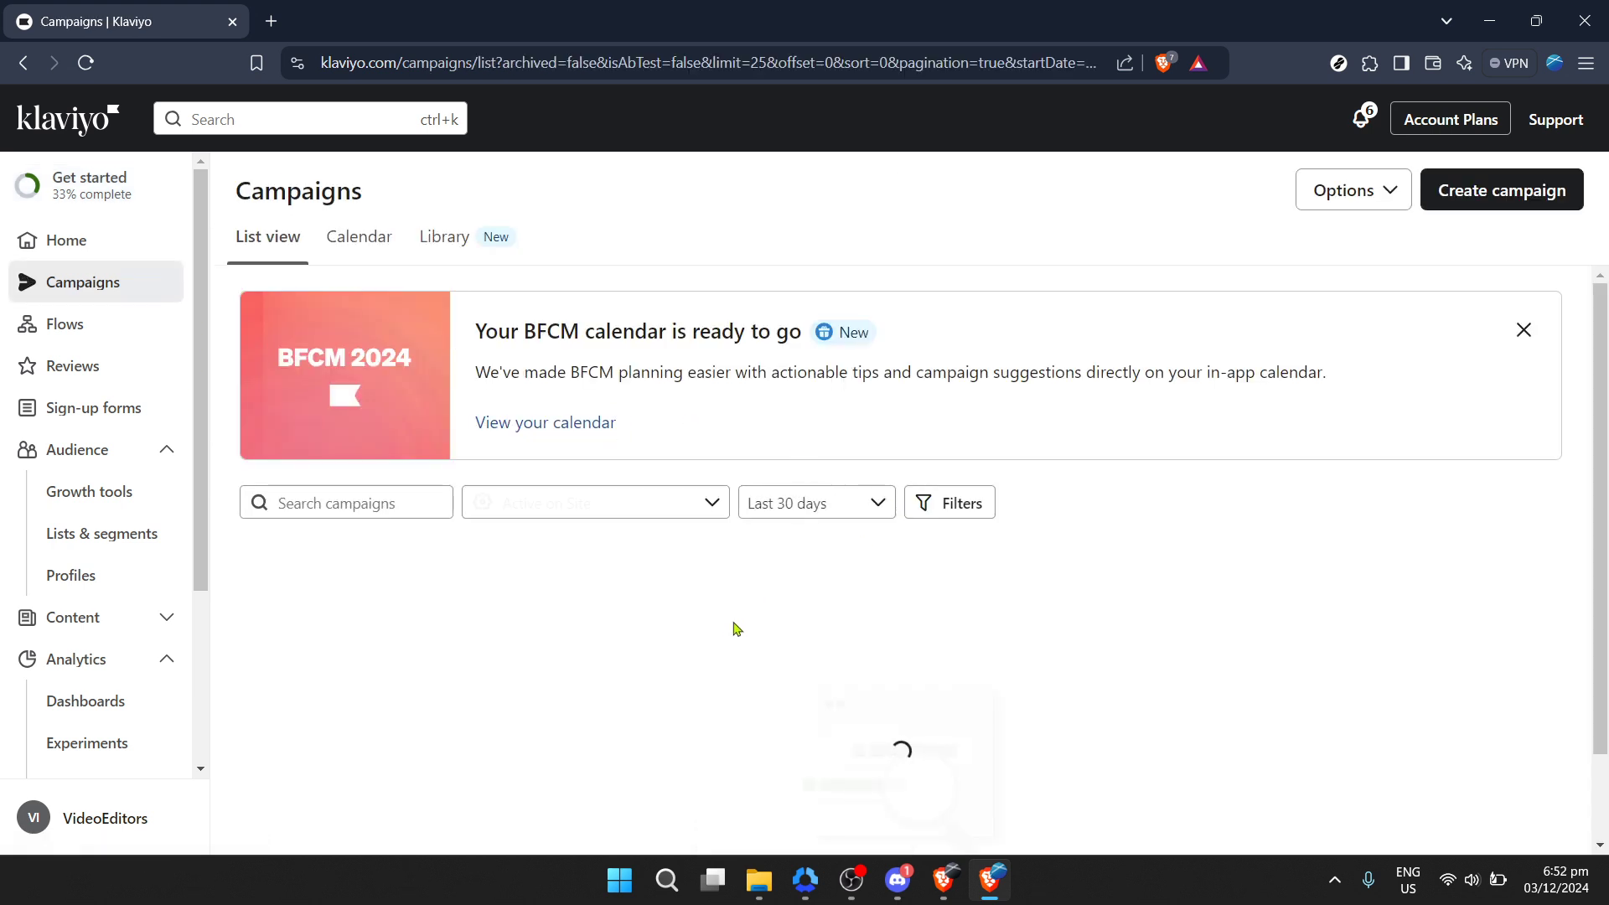
pyautogui.scroll(-2, 721, 619)
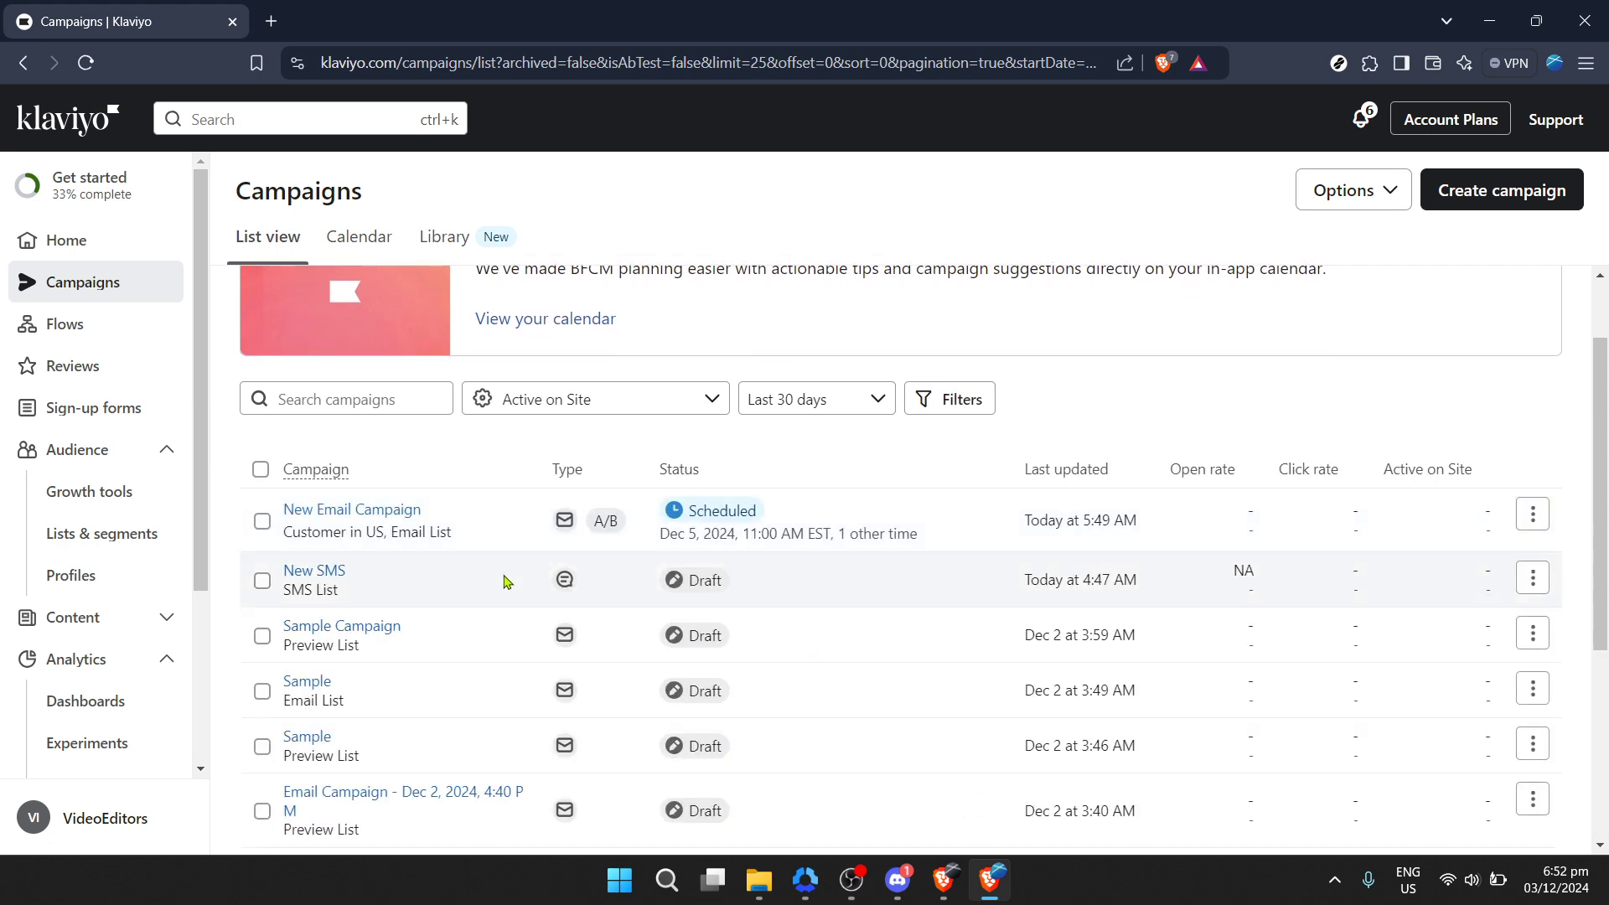
pyautogui.moveTo(417, 514)
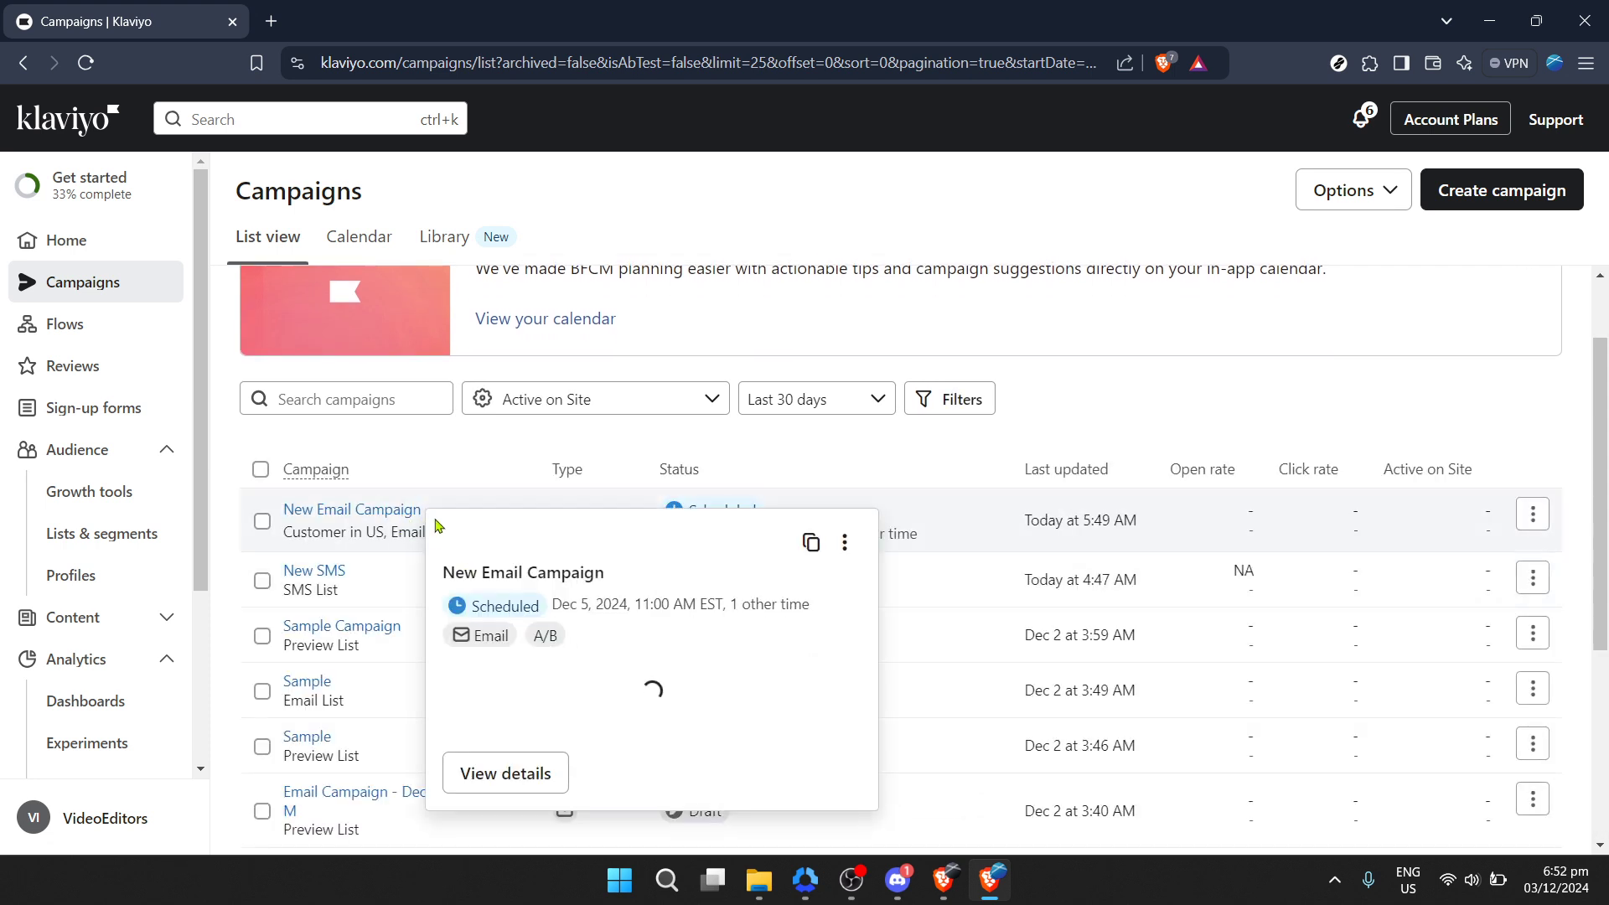
pyautogui.click(364, 516)
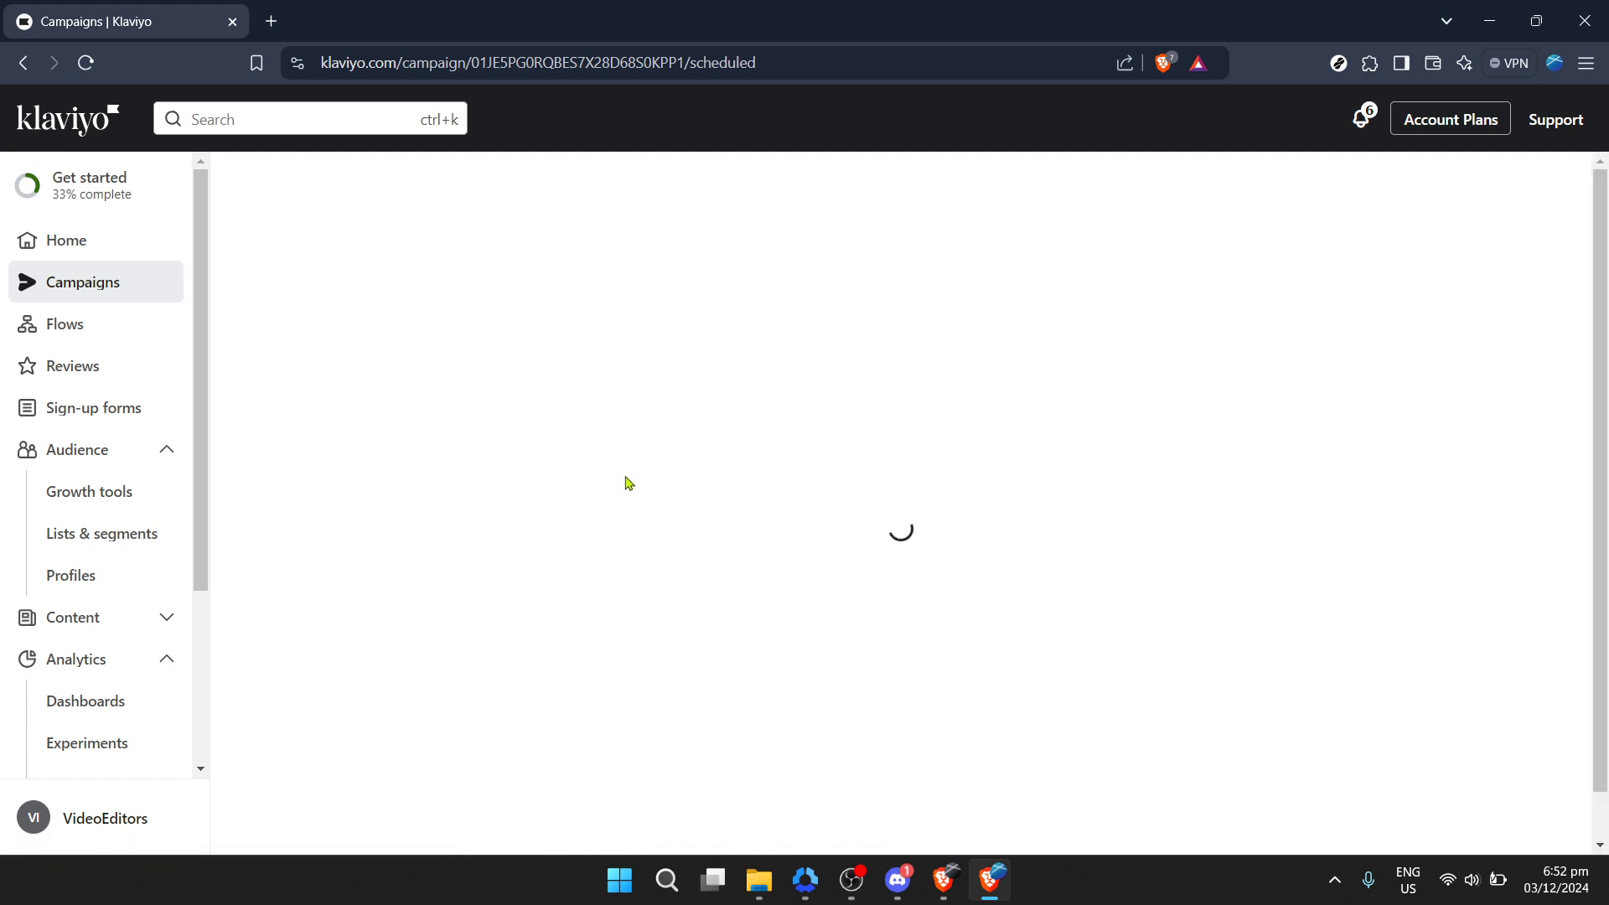
# Step: Review the campaign's variation send dates and times, and return to the Campaigns list
pyautogui.press('XF86AudioLowerVolume')
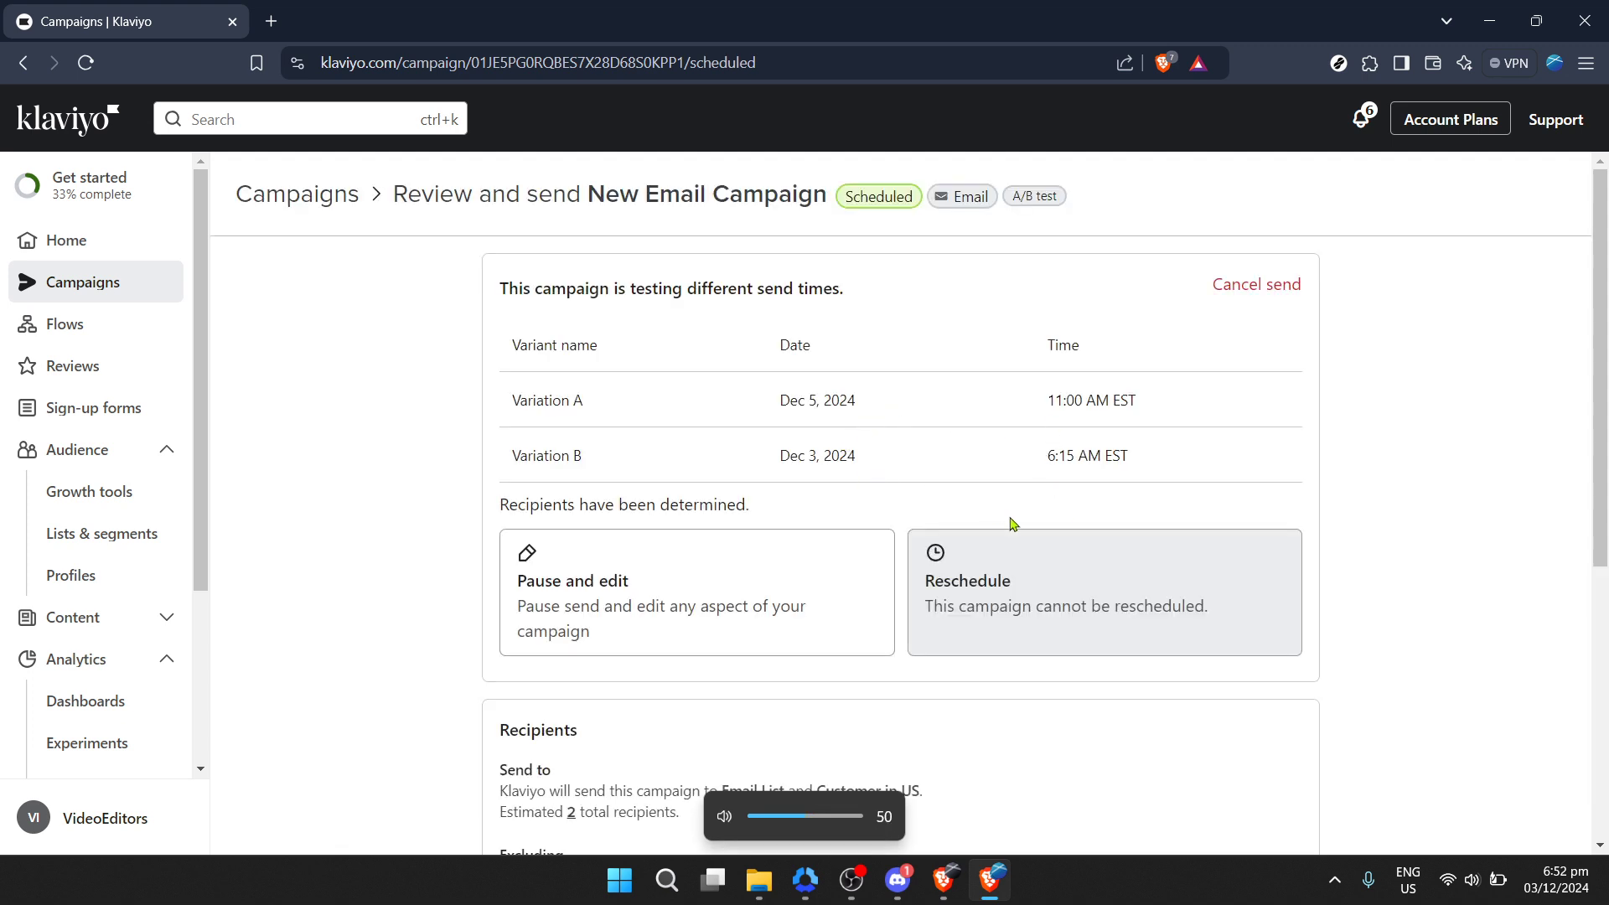
pyautogui.scroll(-3, 1063, 405)
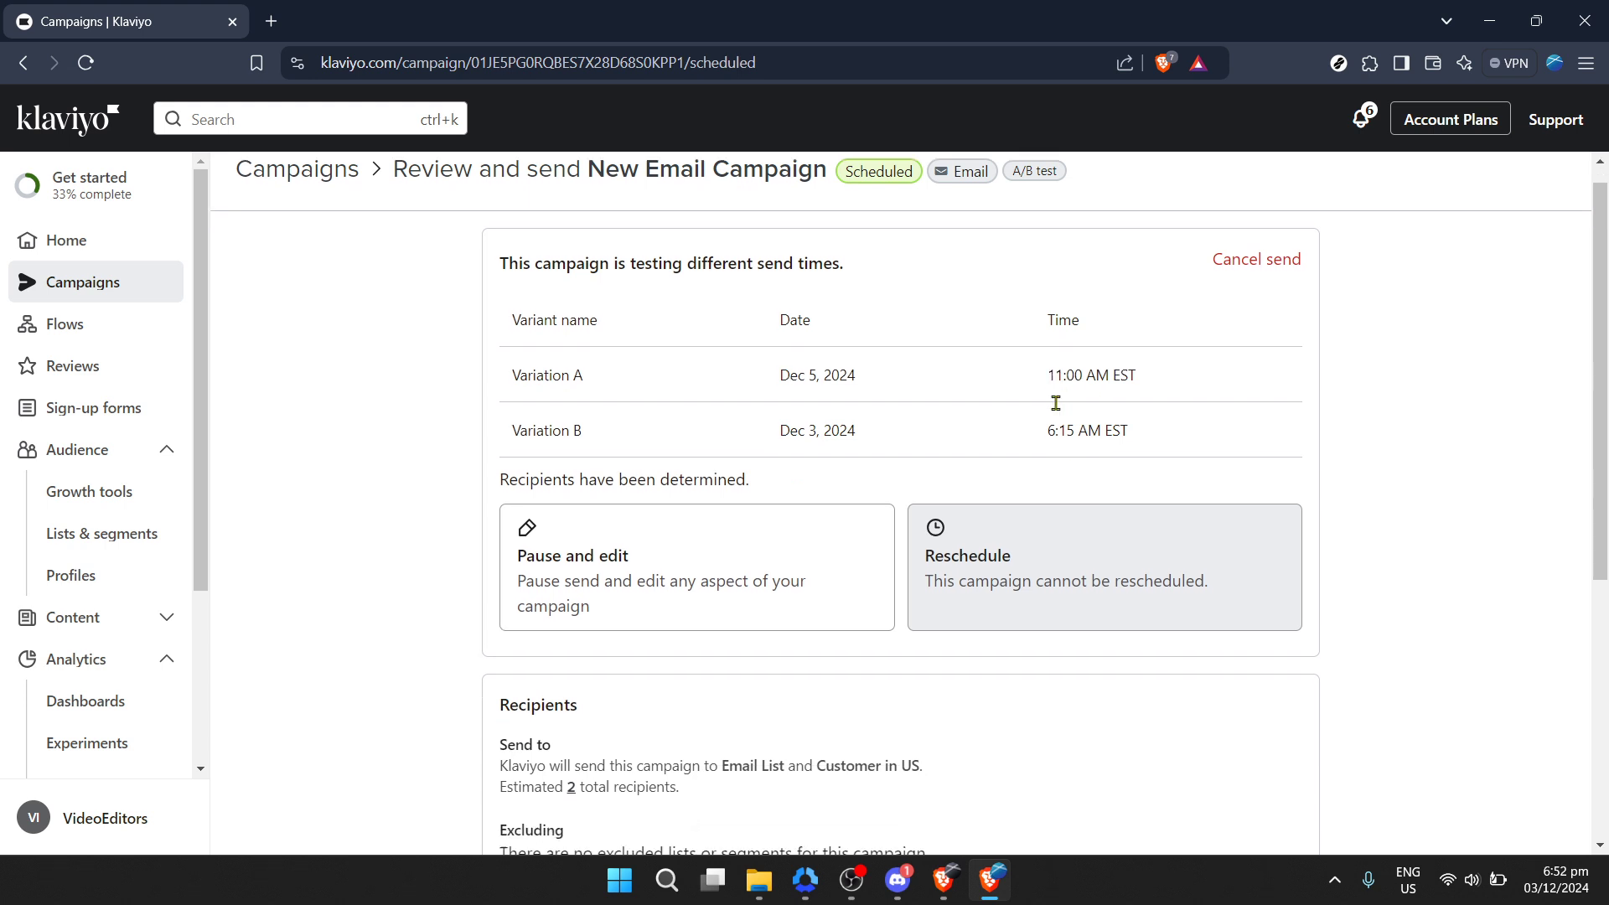
pyautogui.scroll(3, 1056, 403)
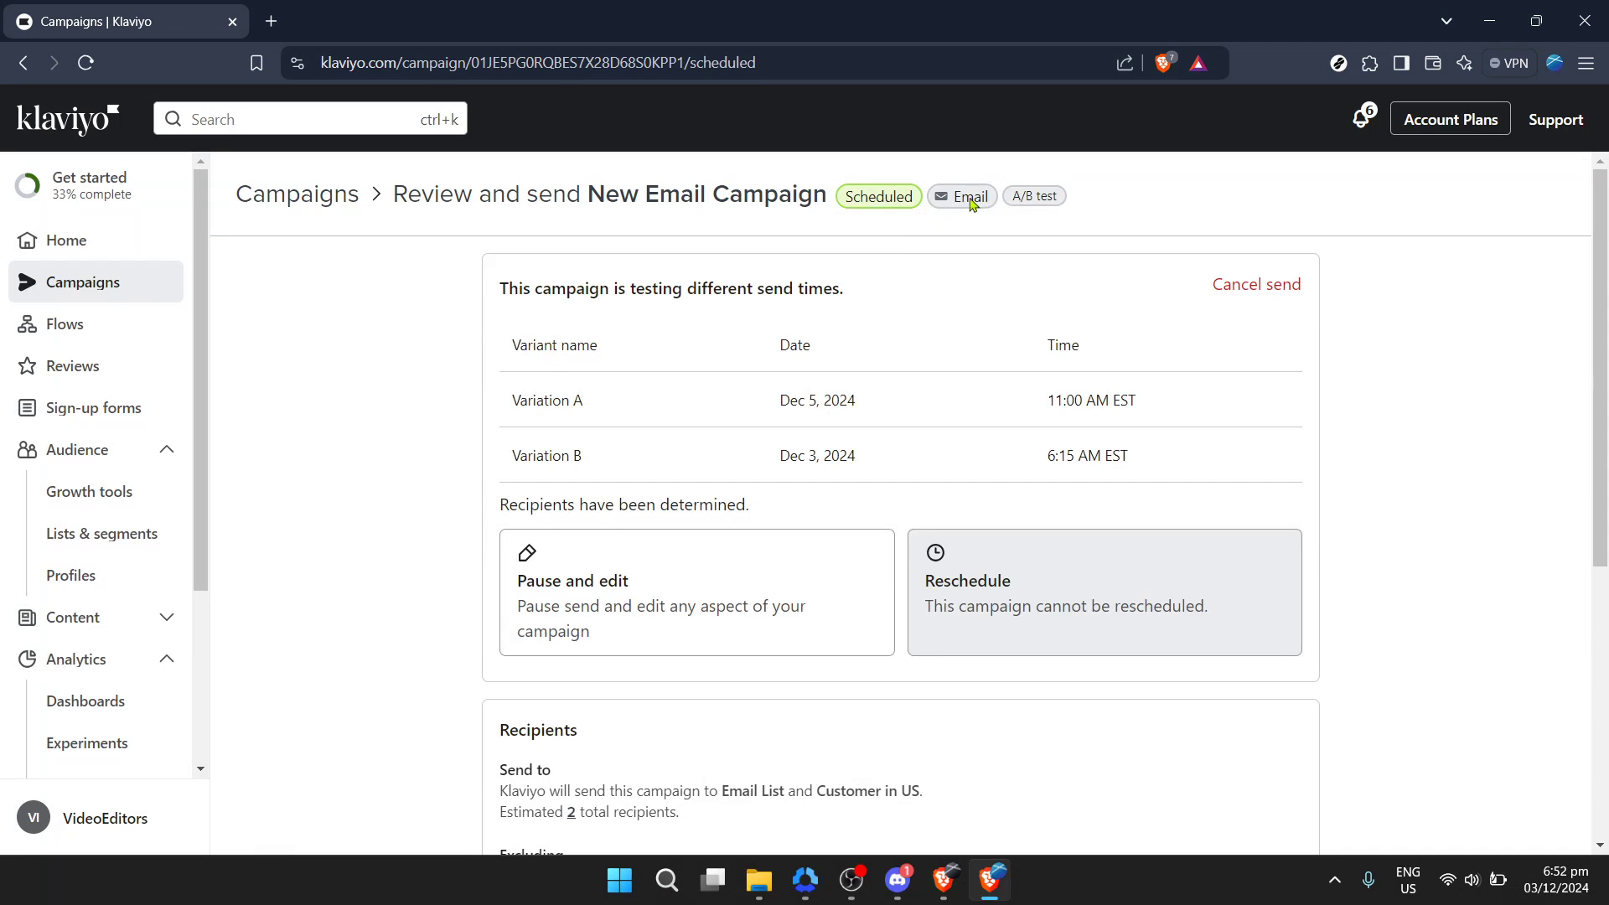
pyautogui.click(299, 196)
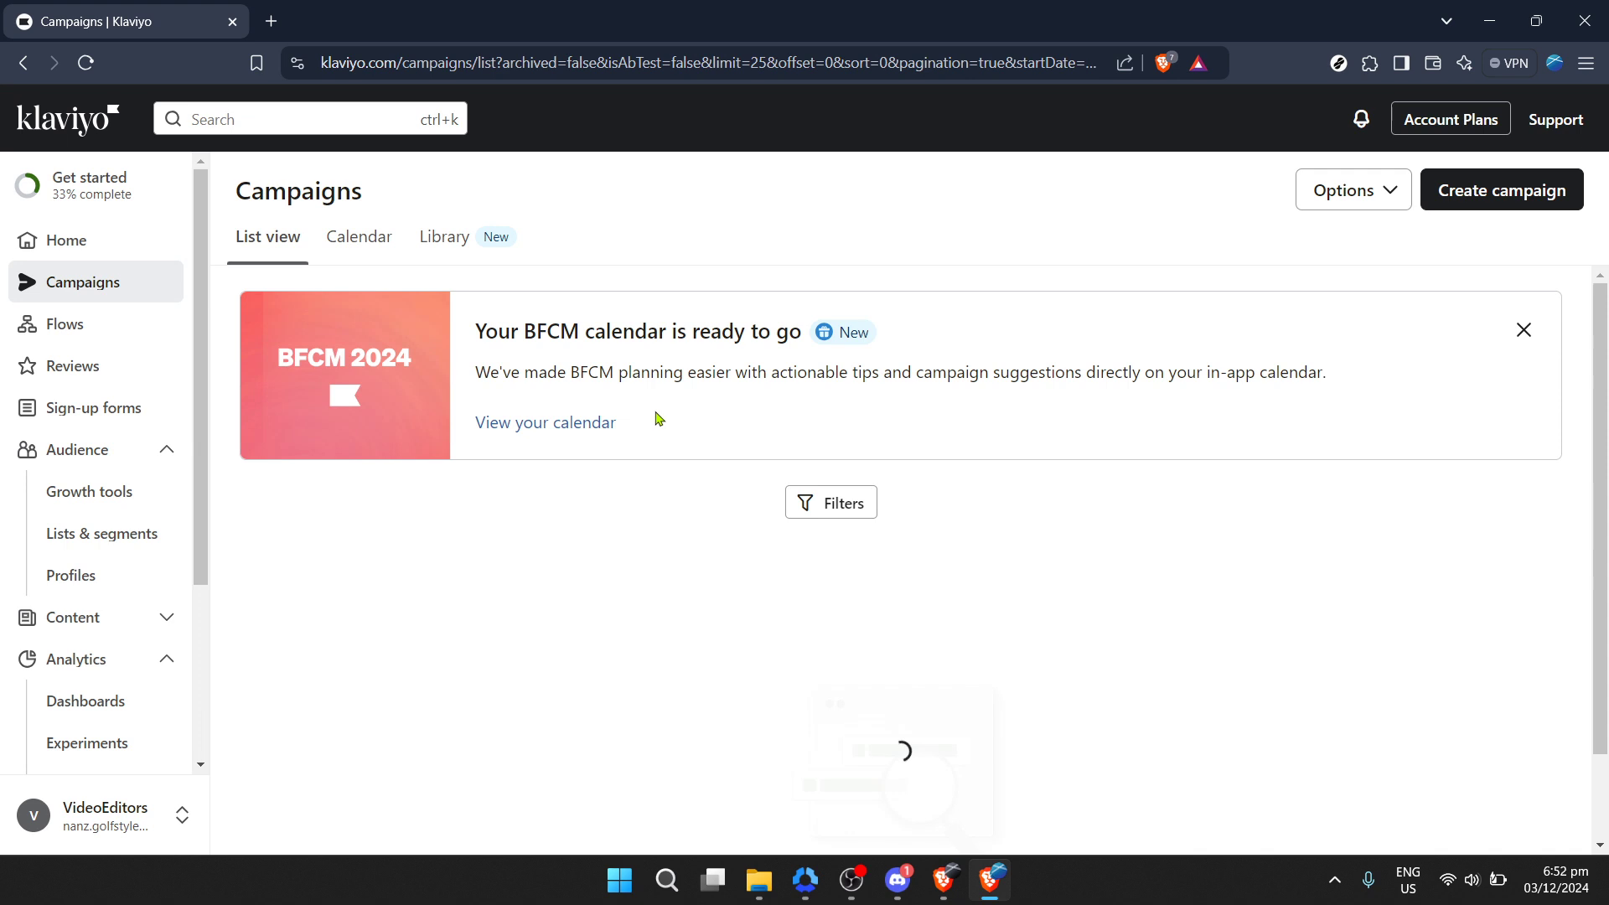
# Step: Open the Sample Campaign draft and advance from recipients to its message step
pyautogui.scroll(-1, 593, 462)
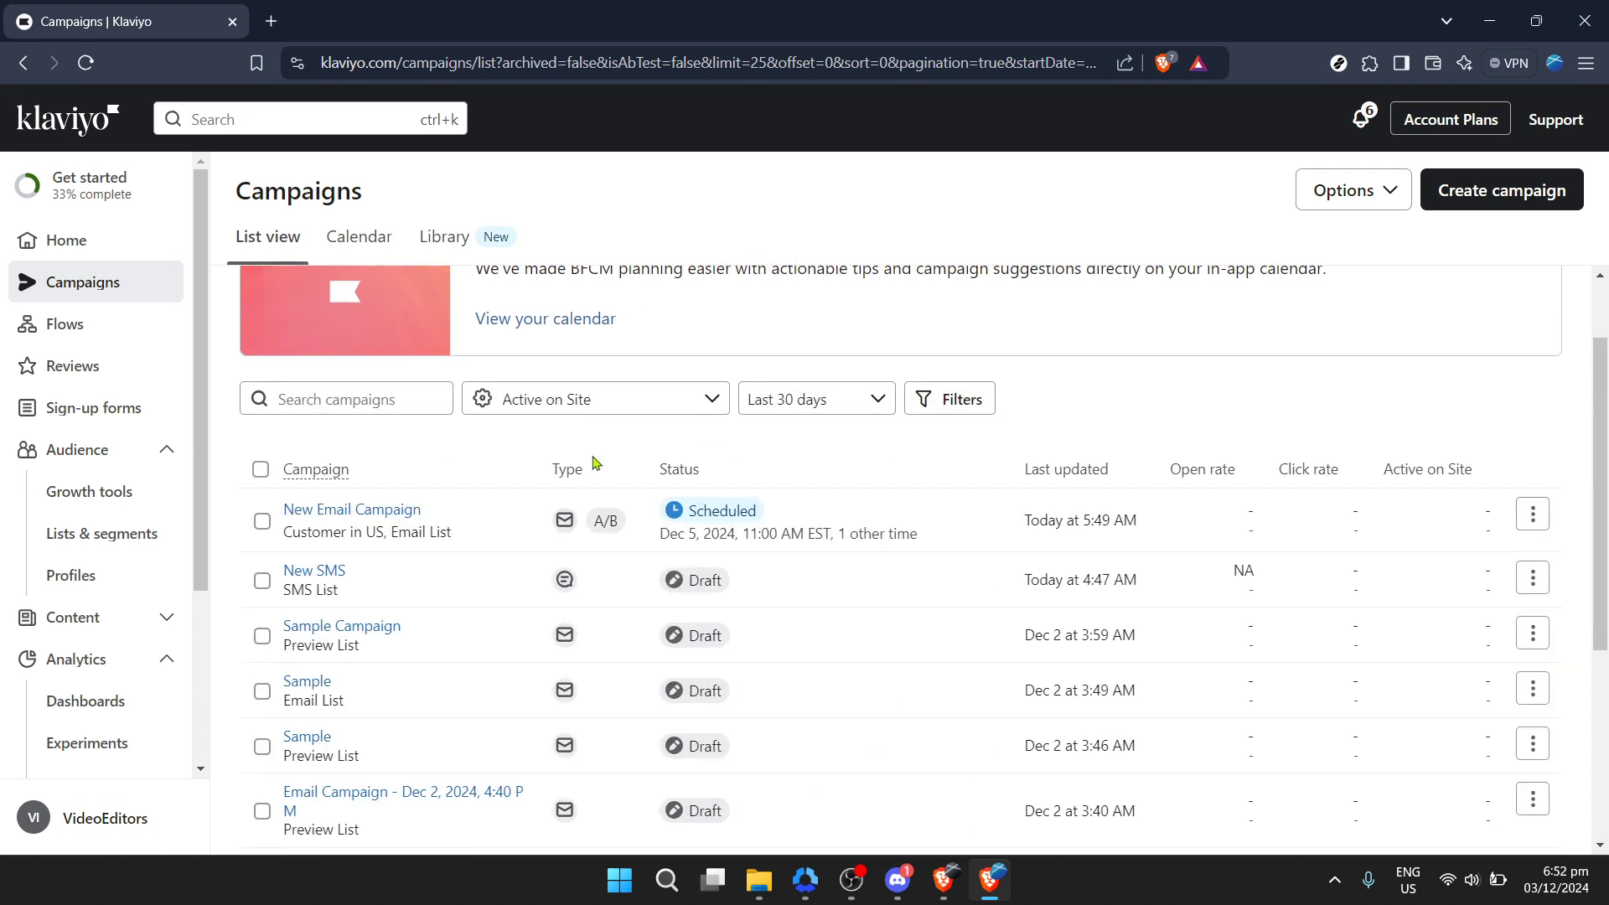
pyautogui.moveTo(306, 579)
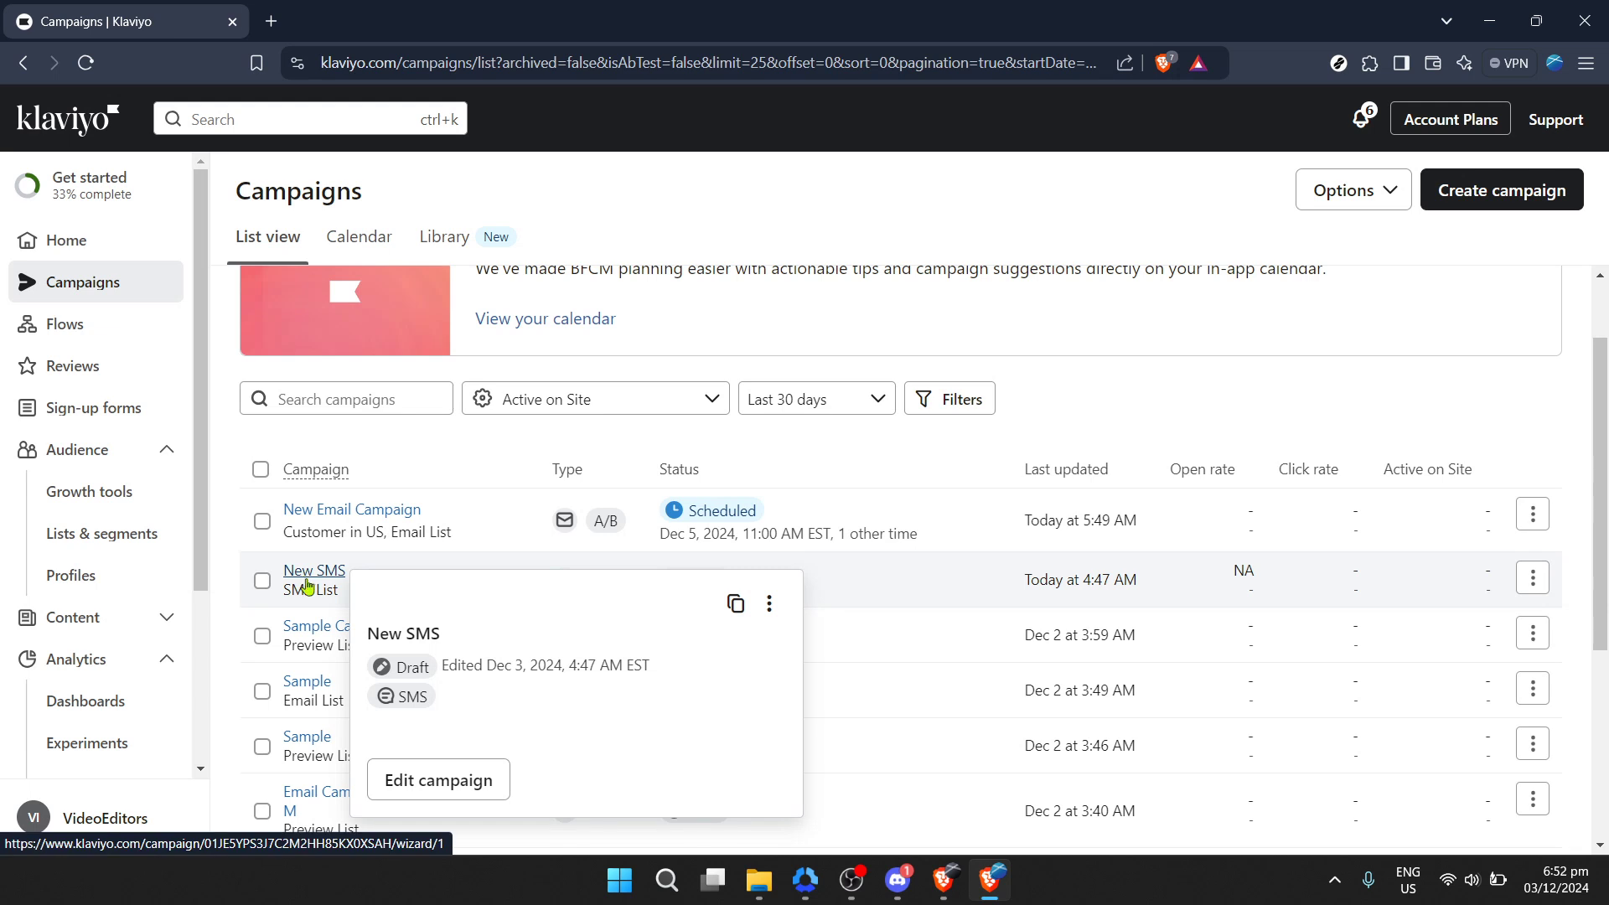
pyautogui.moveTo(309, 625)
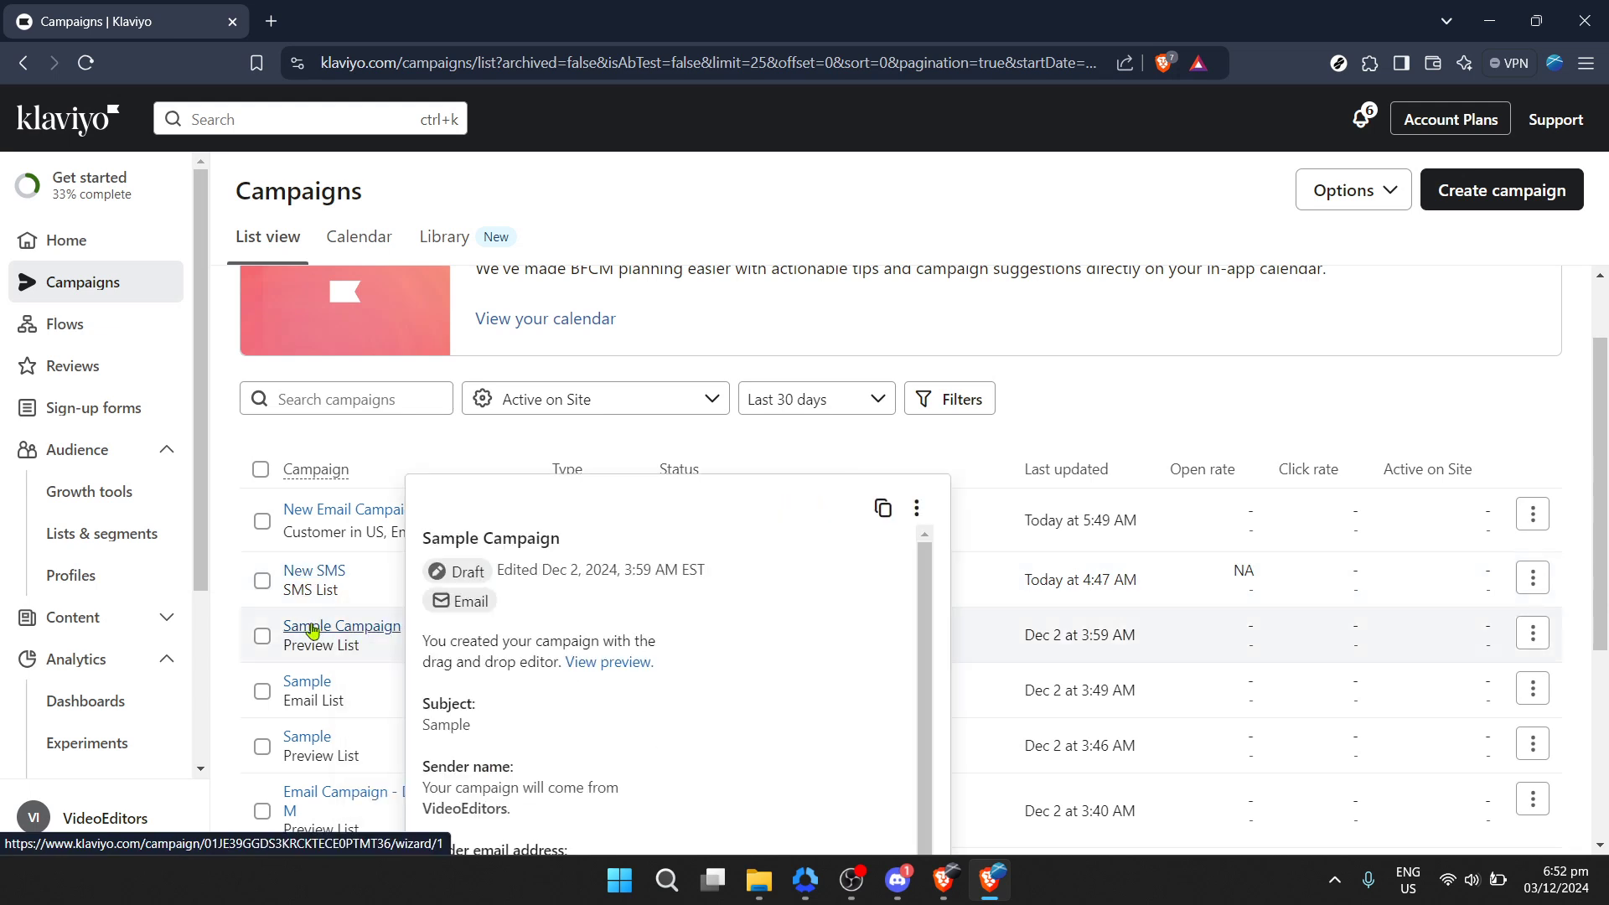
pyautogui.click(312, 629)
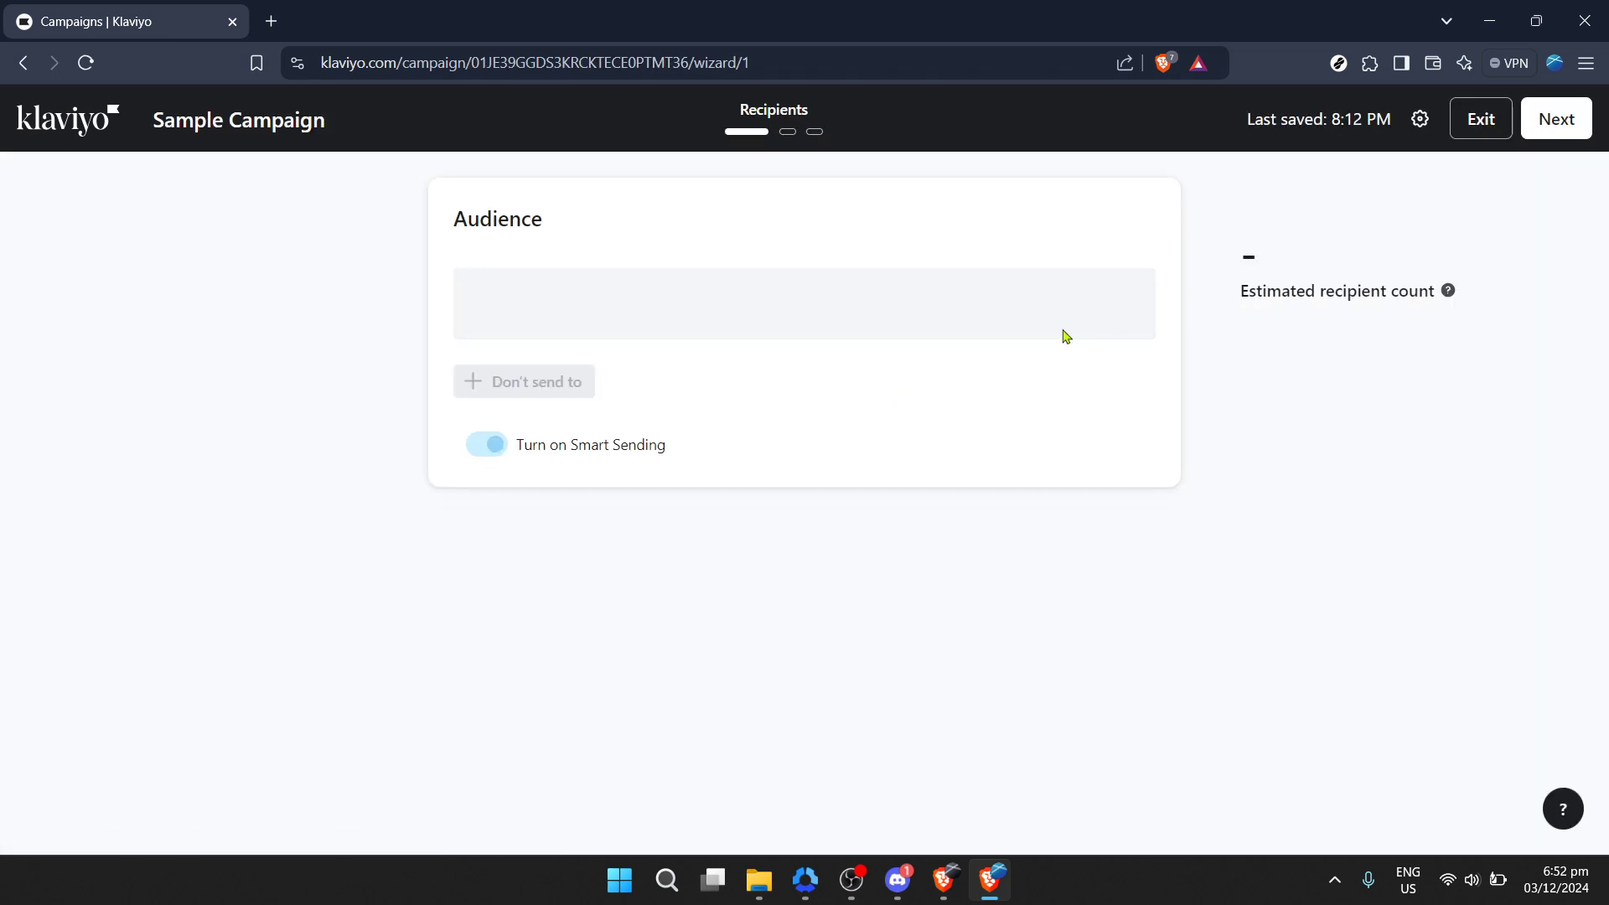
pyautogui.click(1556, 122)
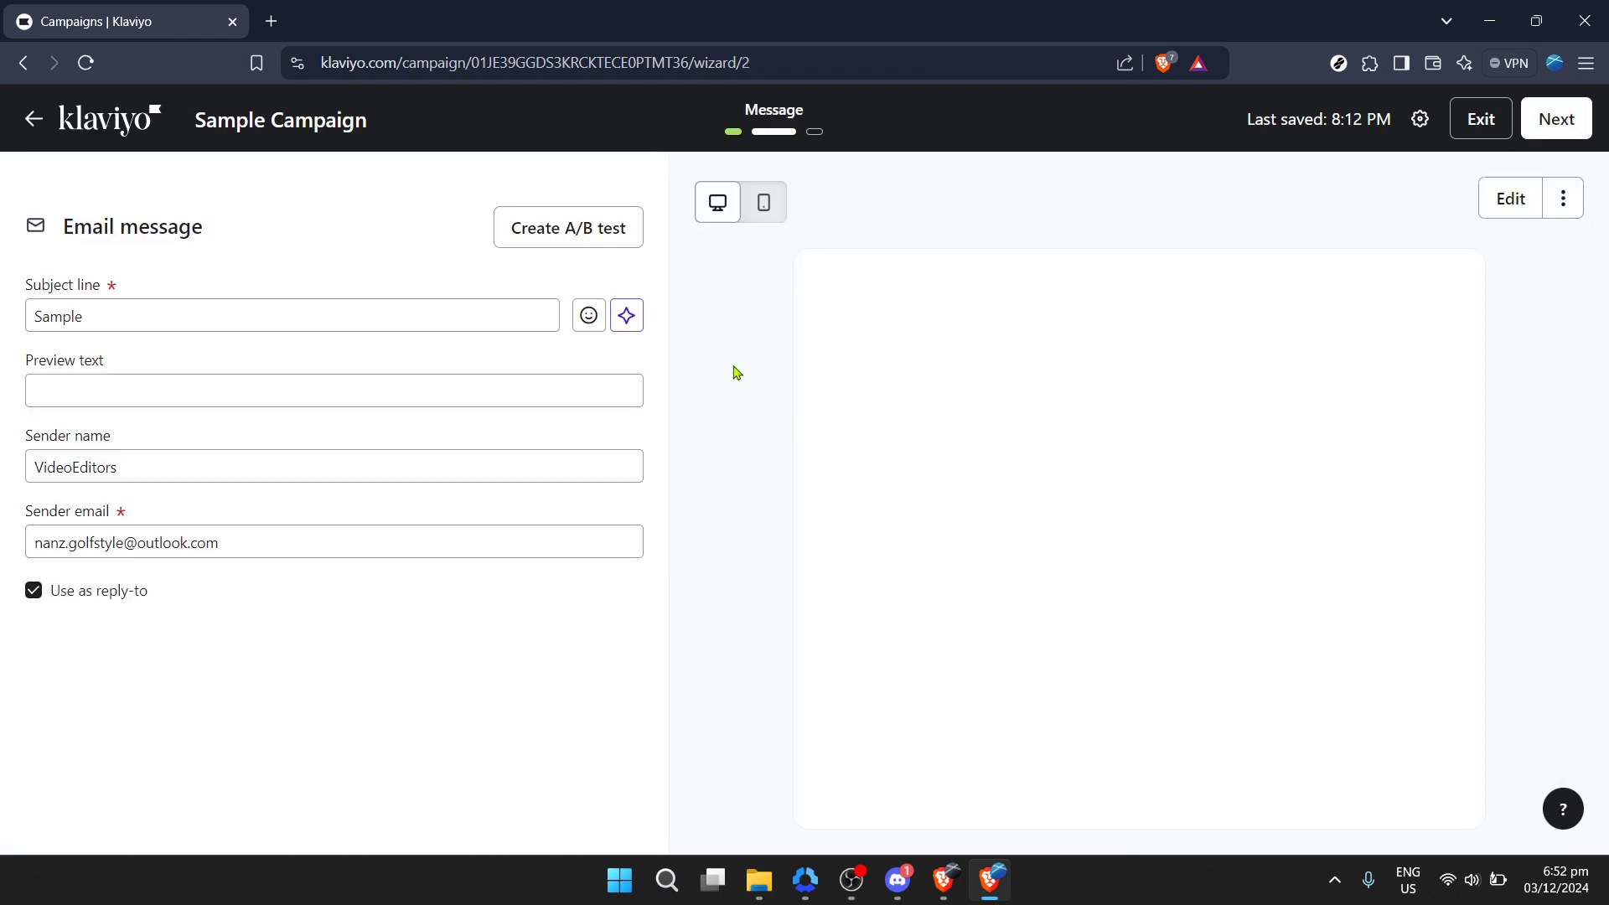
# Step: Create an A/B test for the email and choose the Test send time type
pyautogui.click(614, 246)
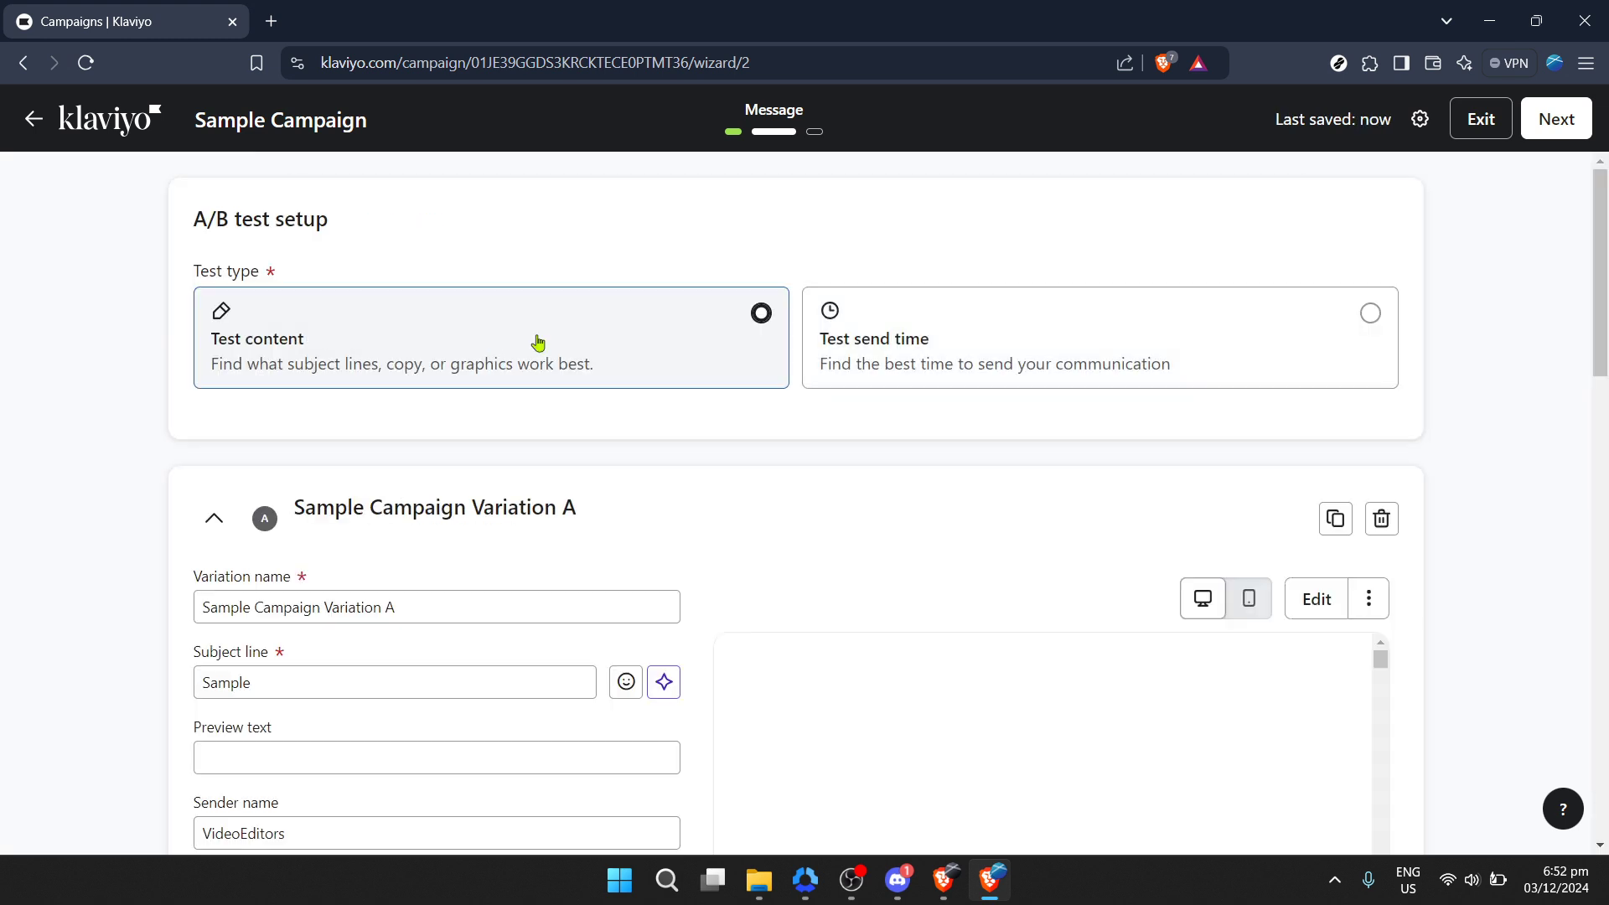
pyautogui.click(923, 345)
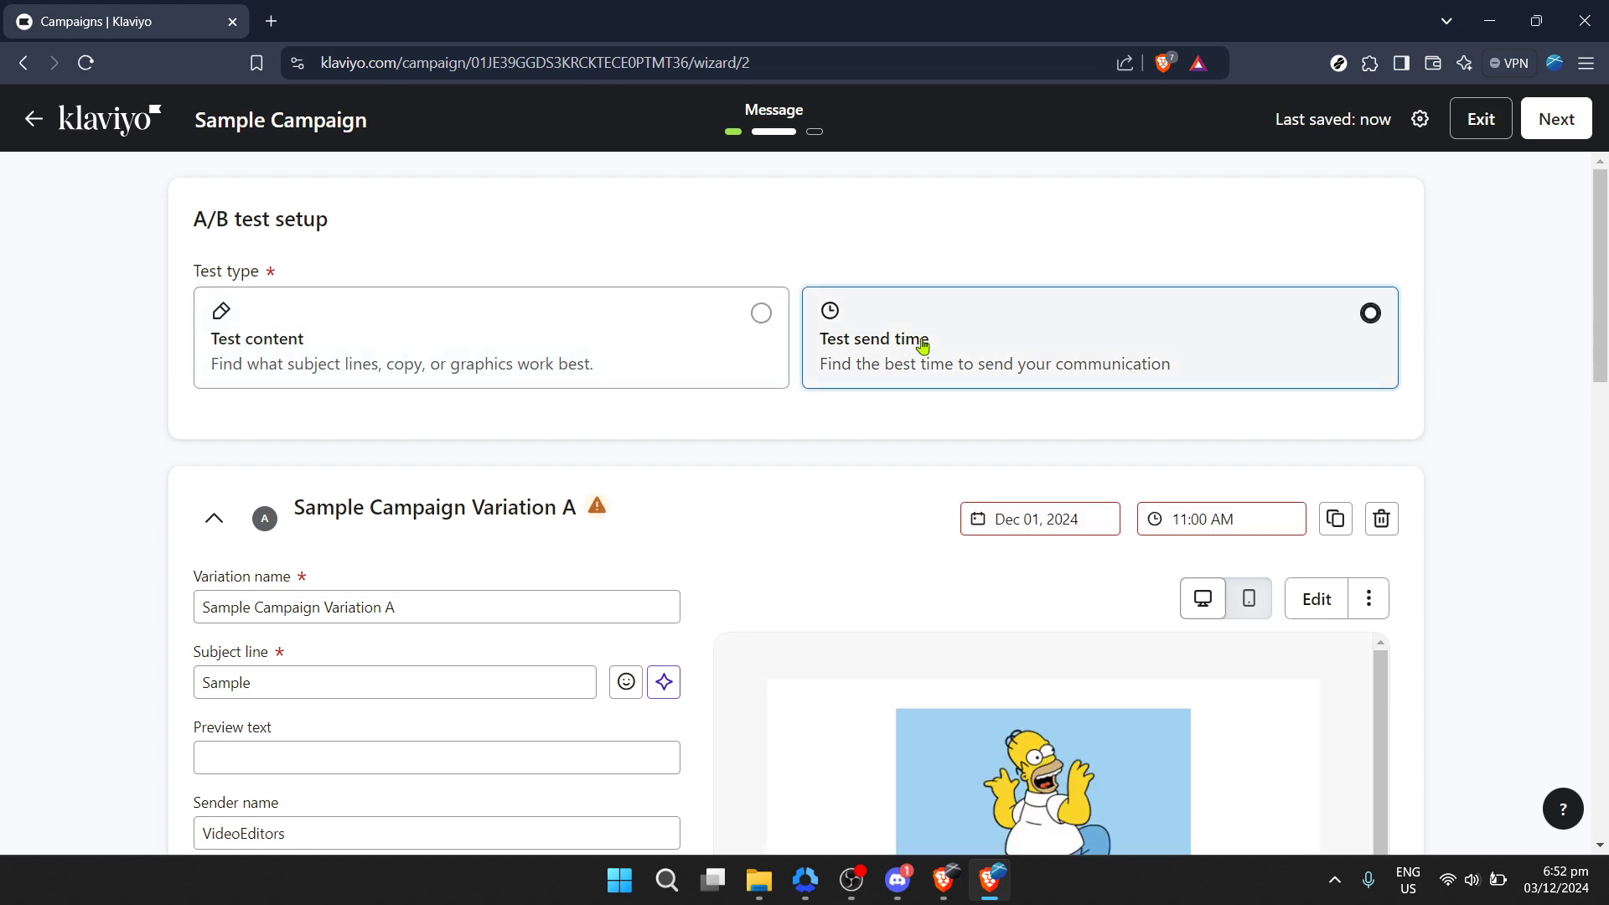
# Step: Schedule Variation A for Dec 04, 2024 at 10:30 AM
pyautogui.click(1034, 516)
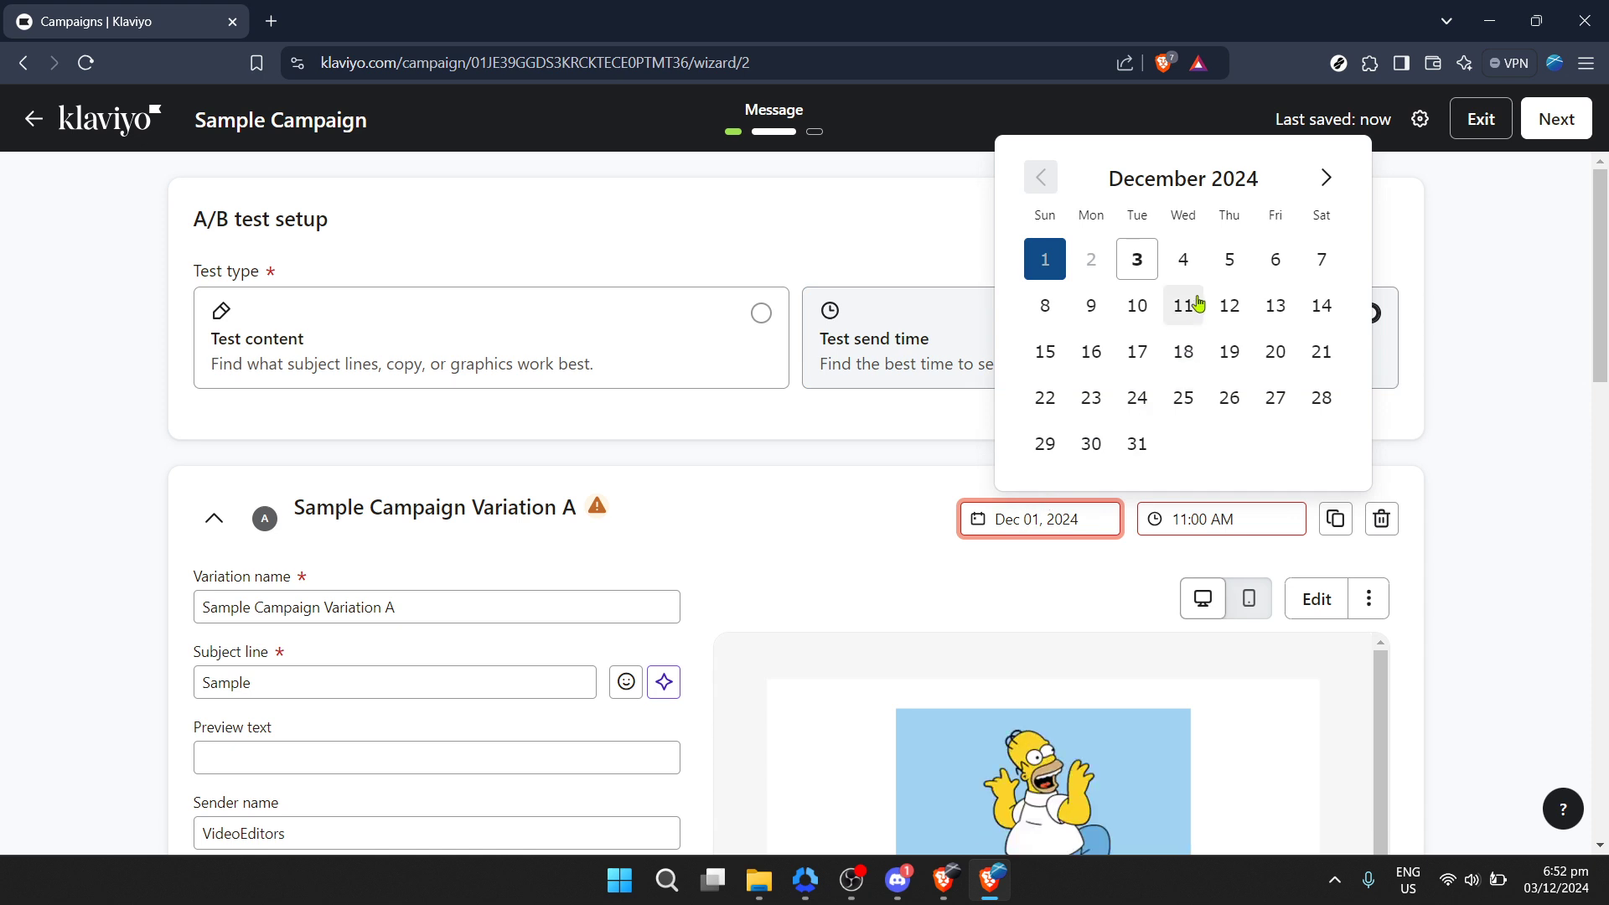
pyautogui.click(1194, 267)
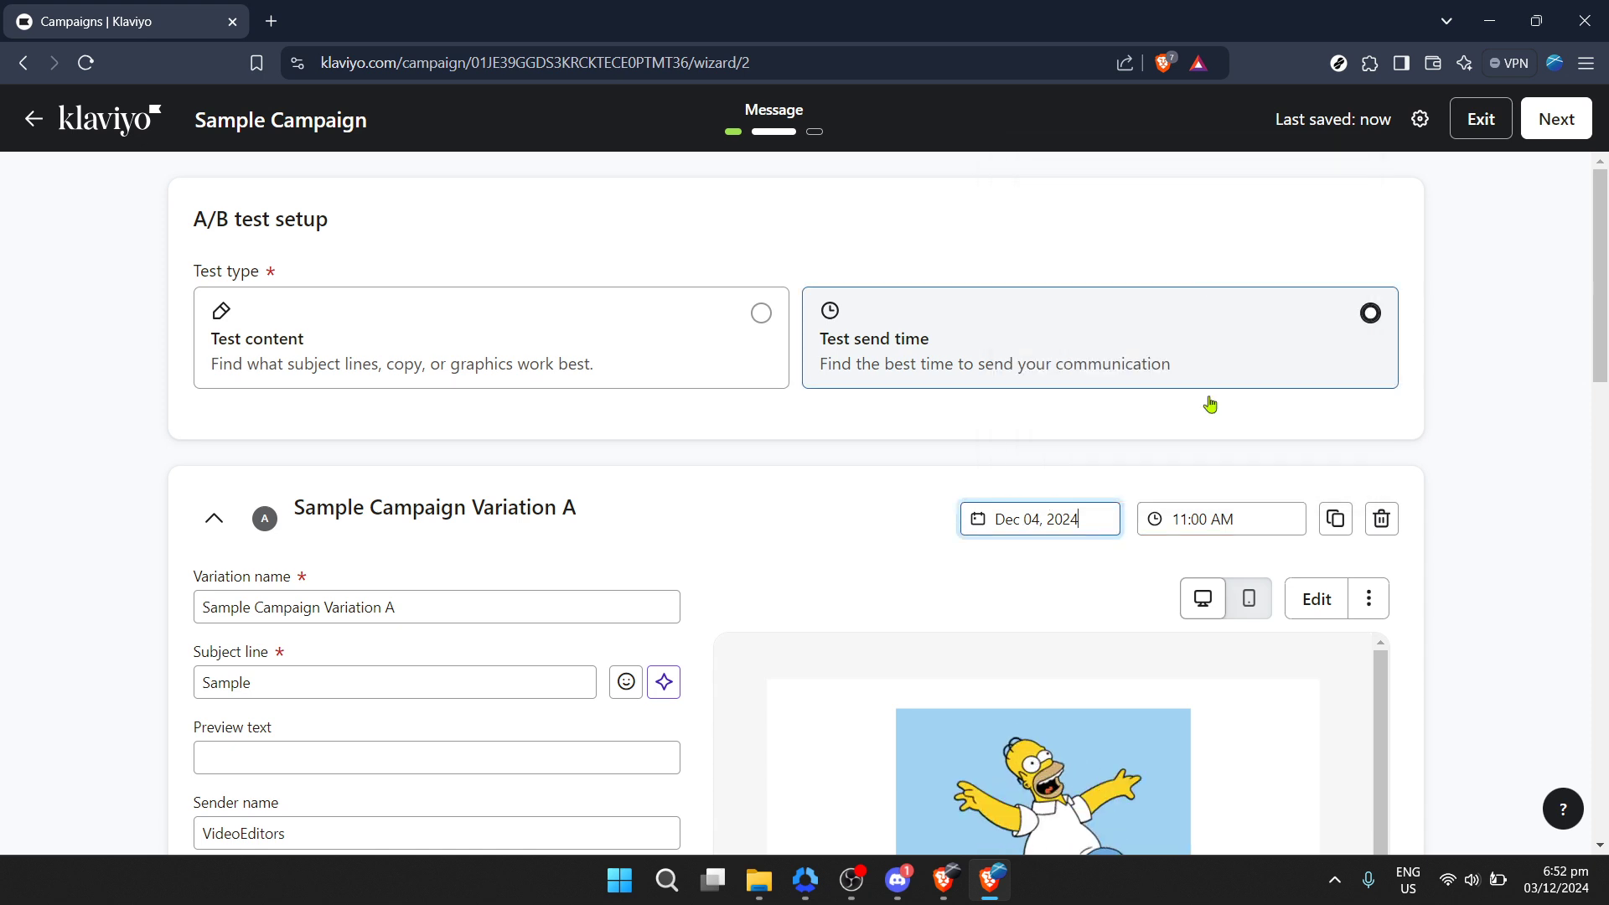
pyautogui.click(1206, 518)
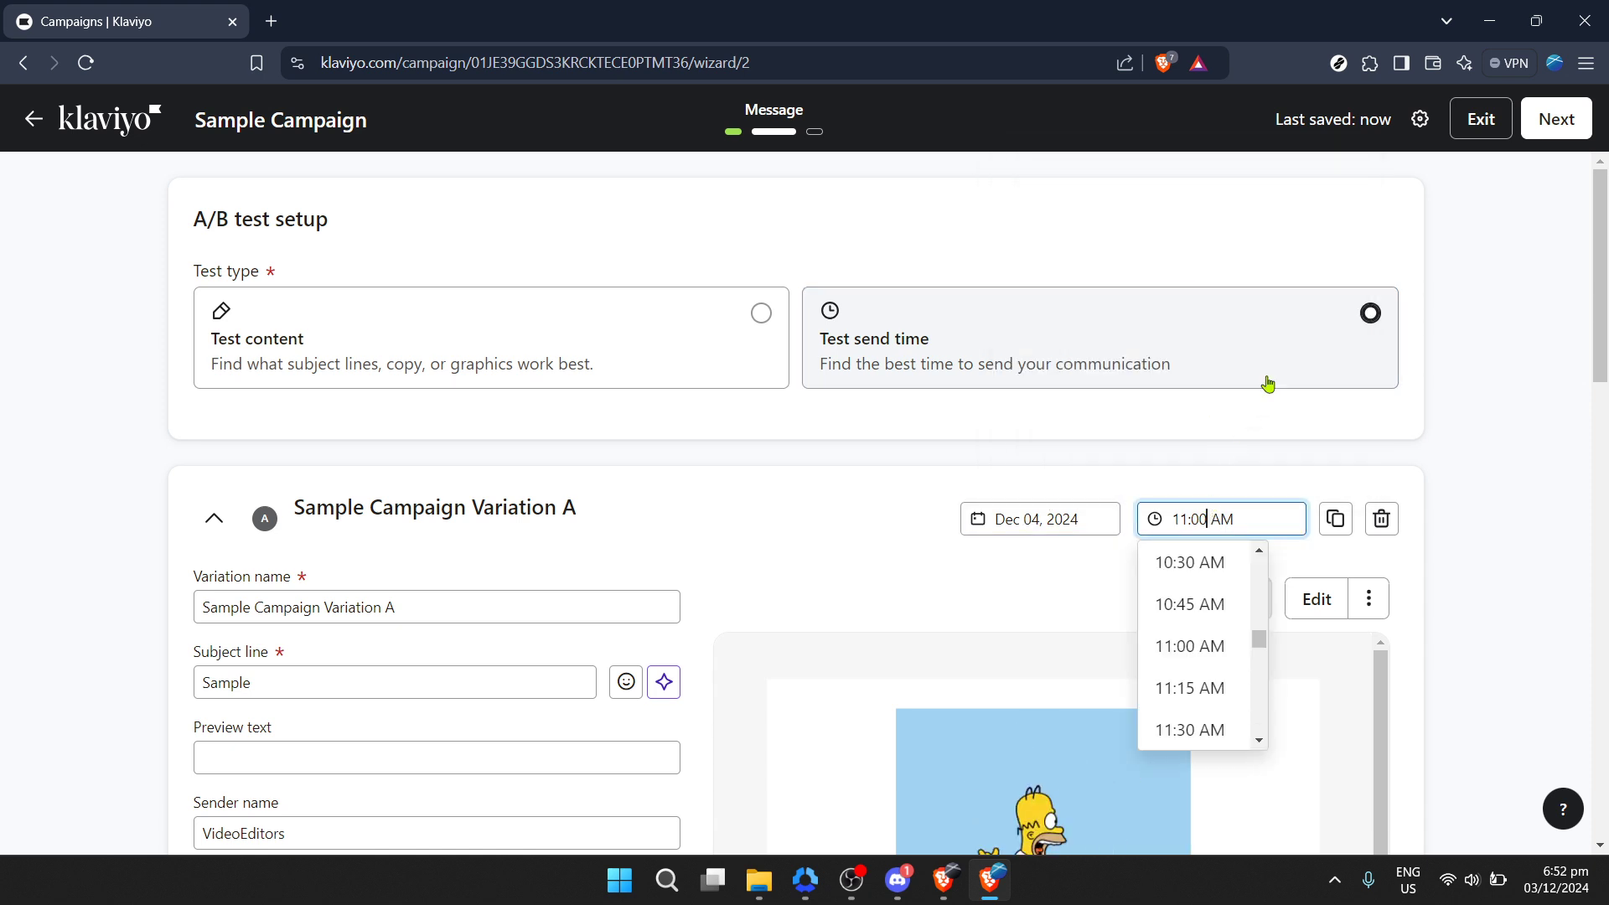
pyautogui.click(1207, 567)
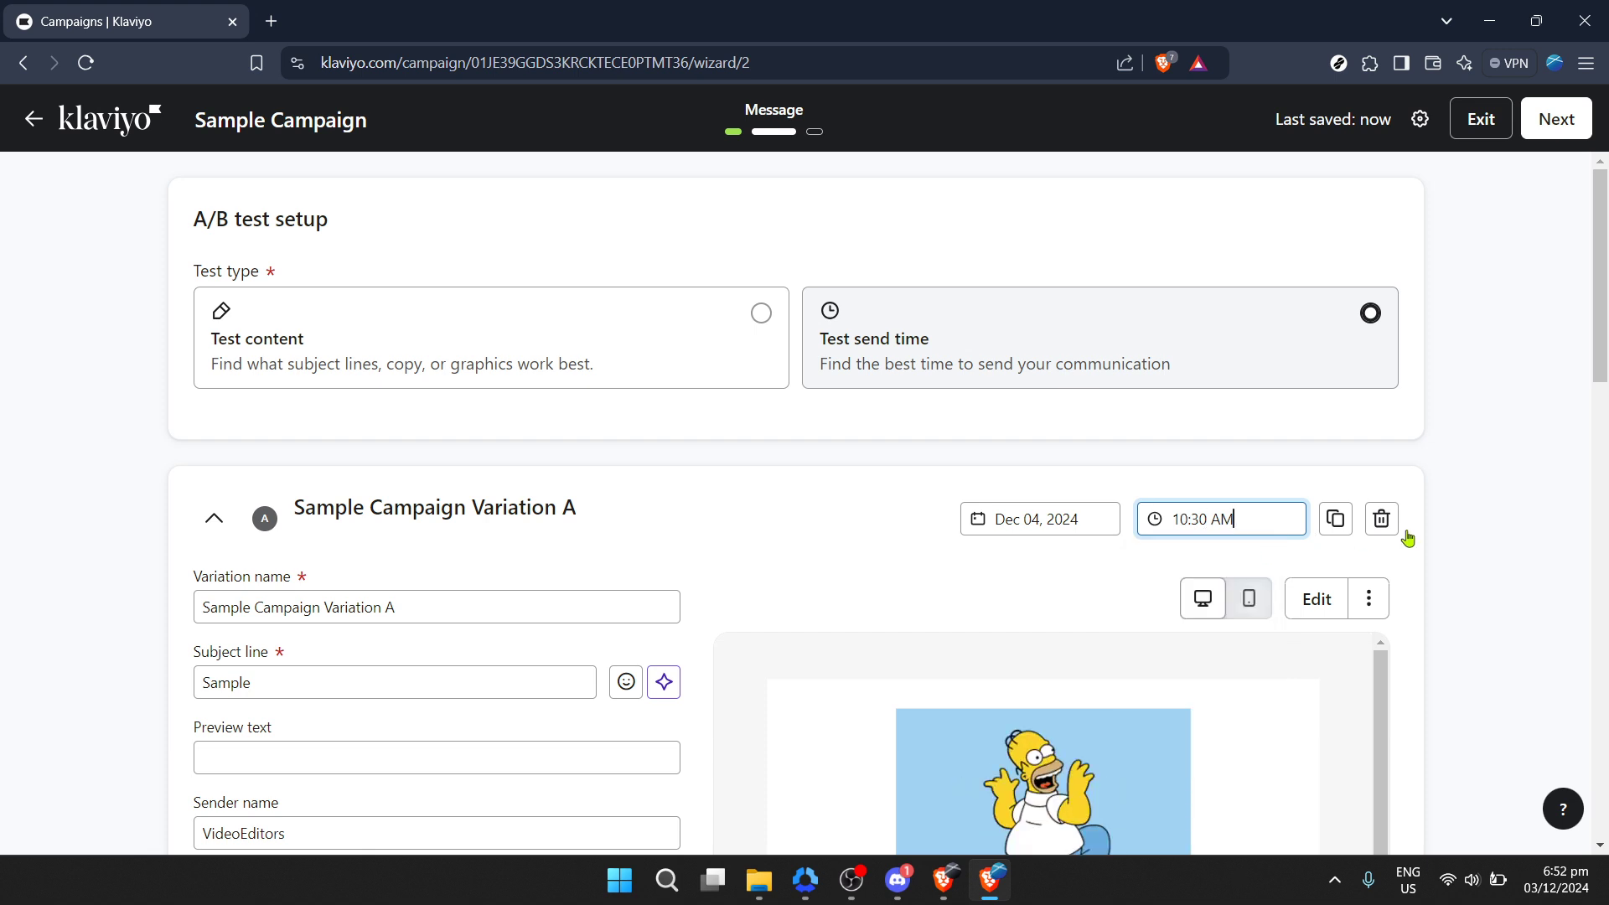
# Step: Switch the send-time test's winning metric to Open rate and back to Click rate
pyautogui.scroll(-5, 1454, 543)
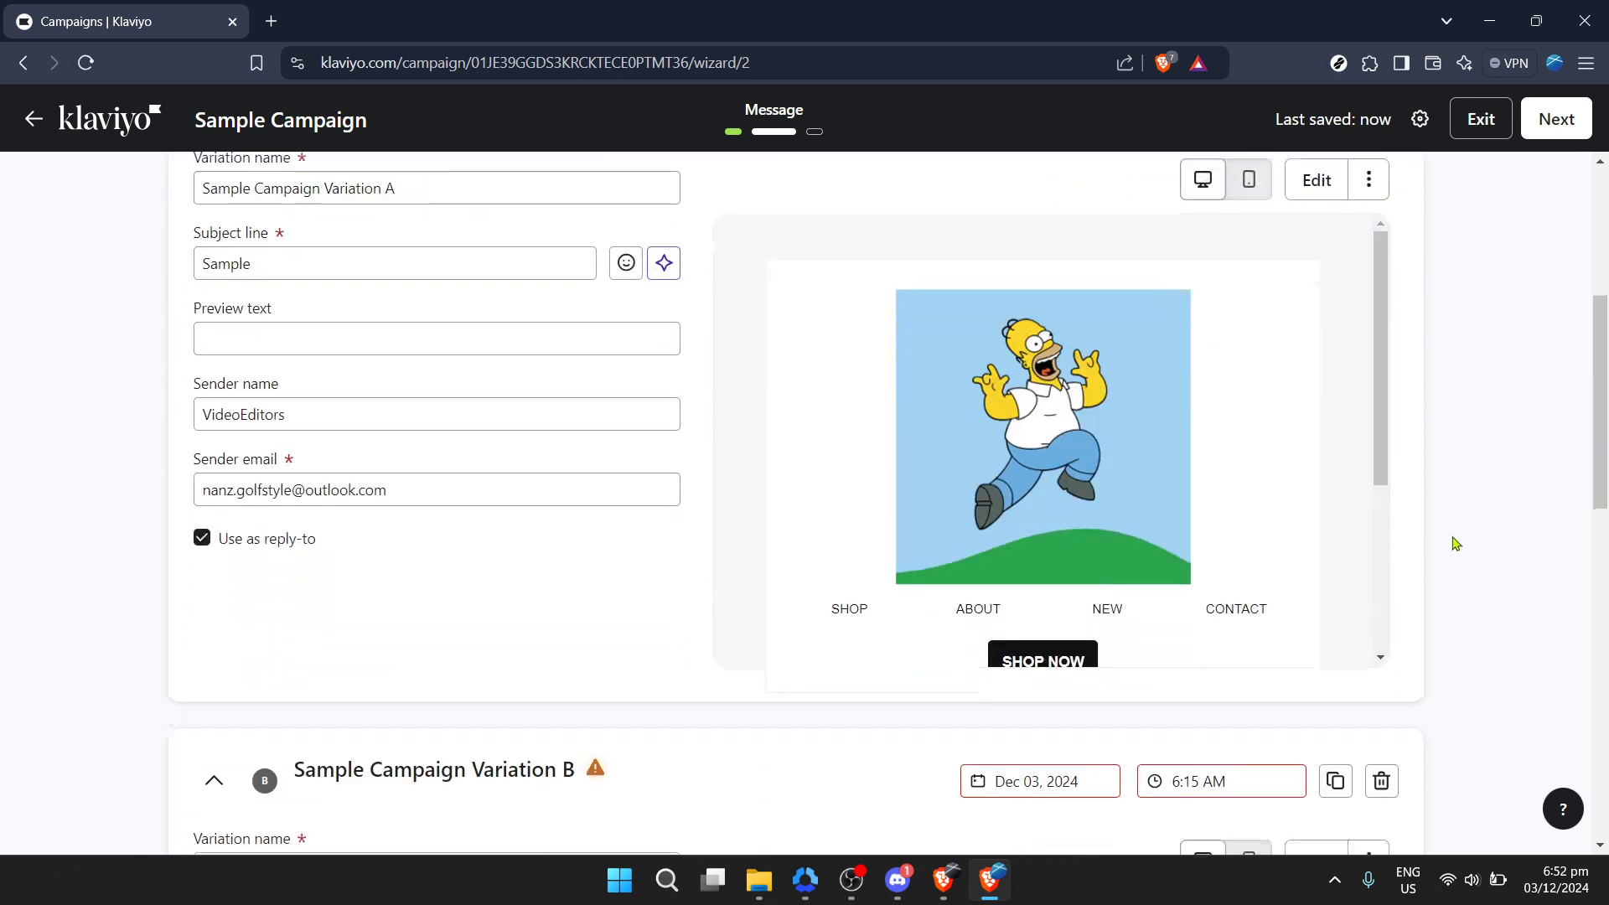
pyautogui.scroll(-6, 1456, 543)
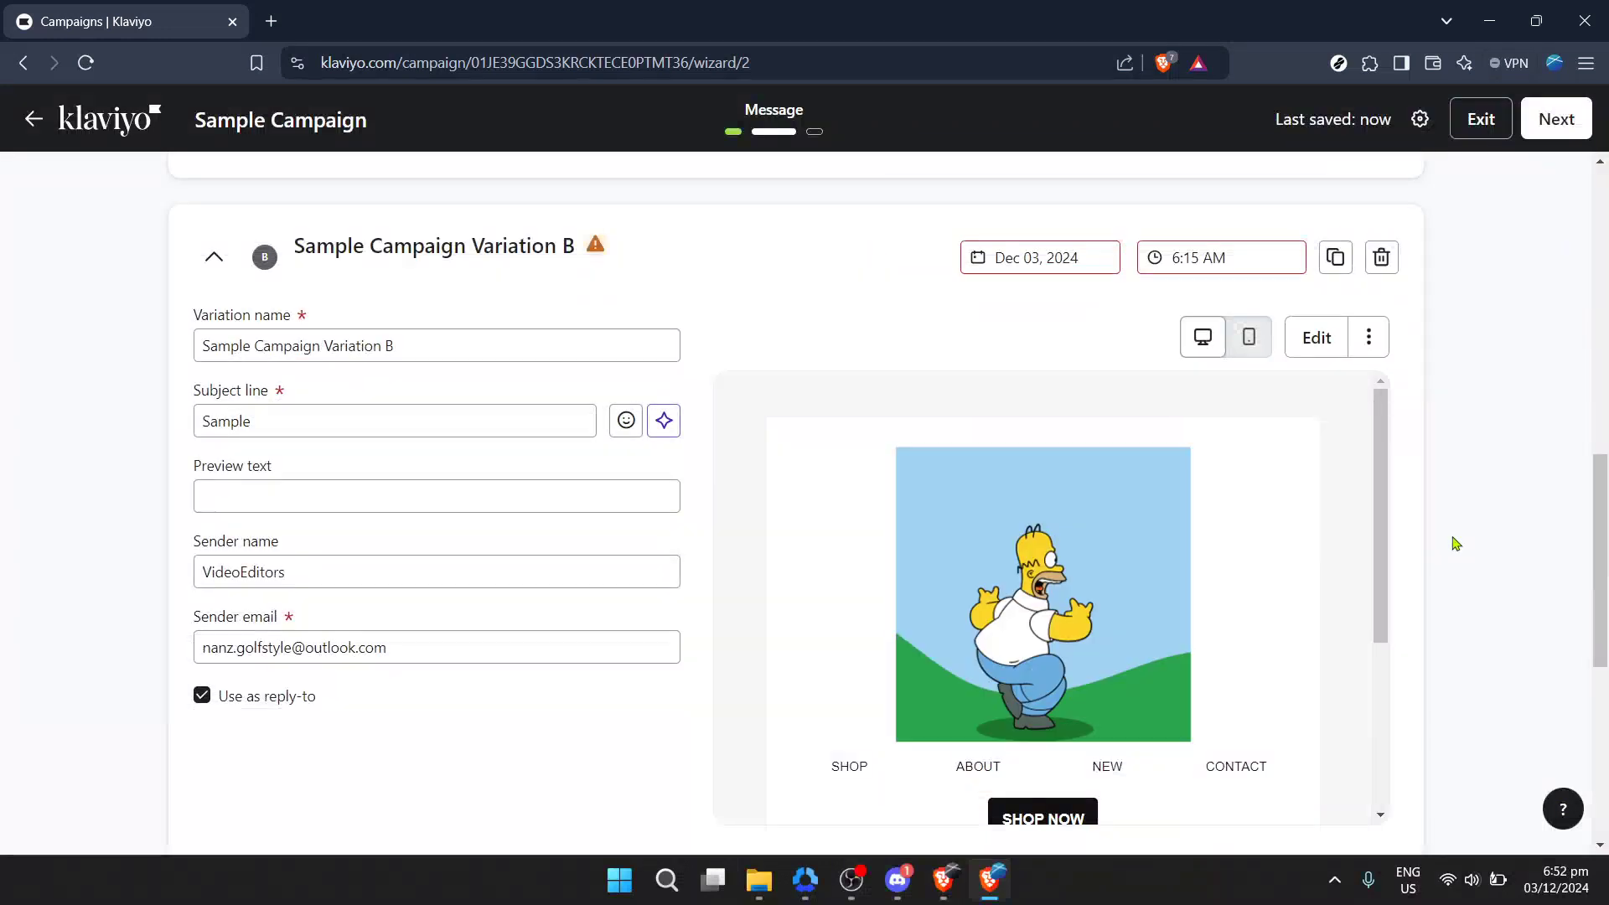
pyautogui.scroll(-7, 1456, 543)
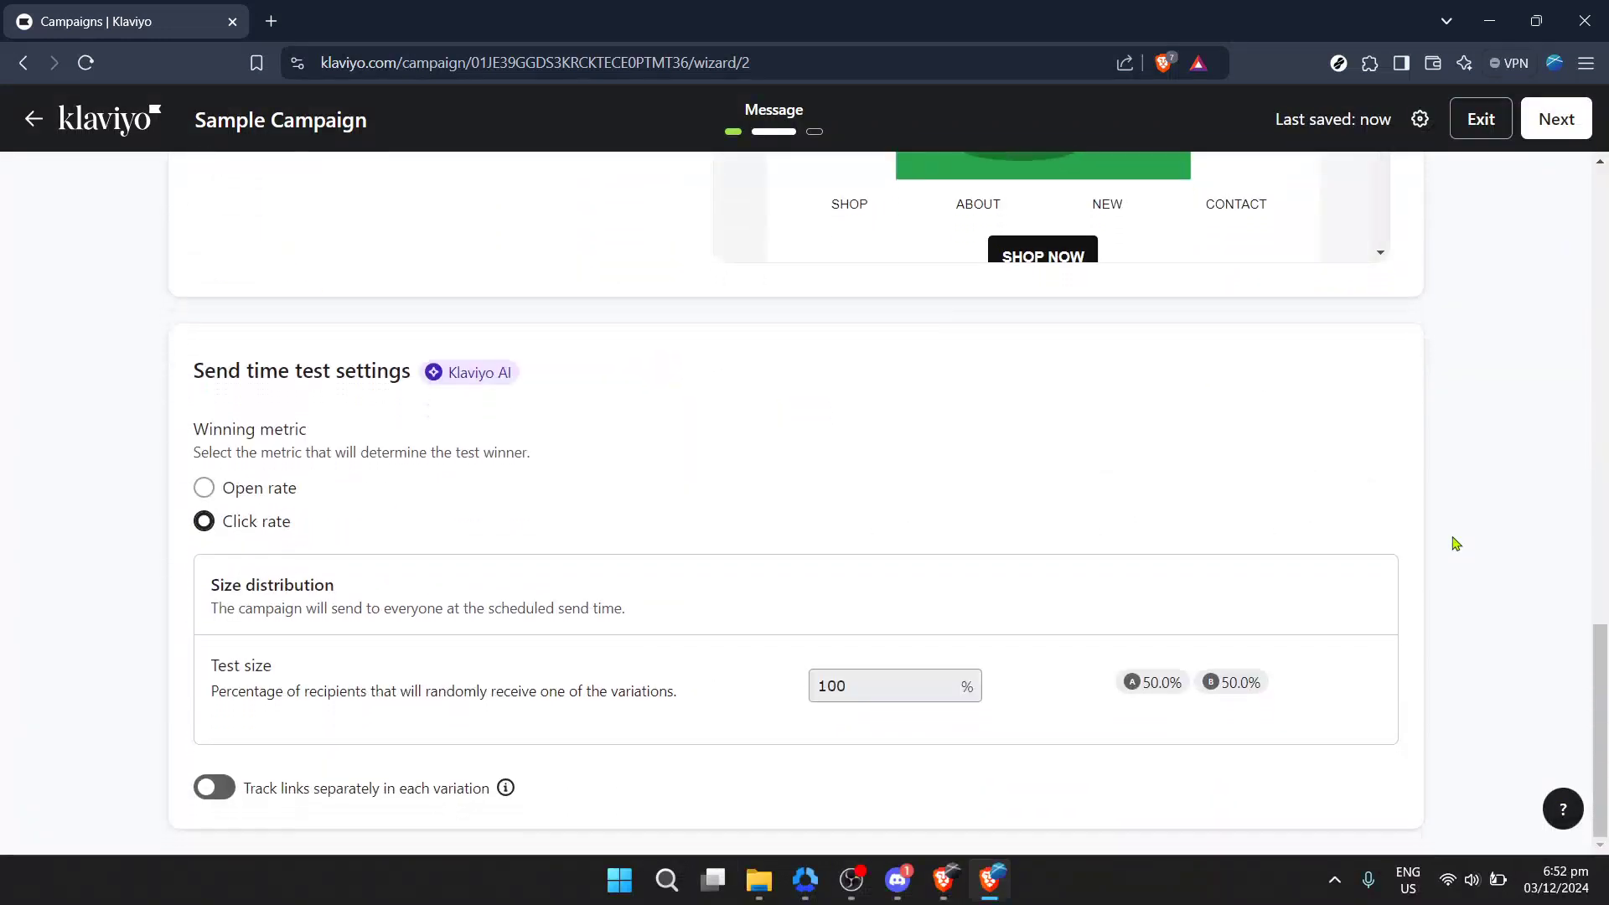
pyautogui.click(250, 493)
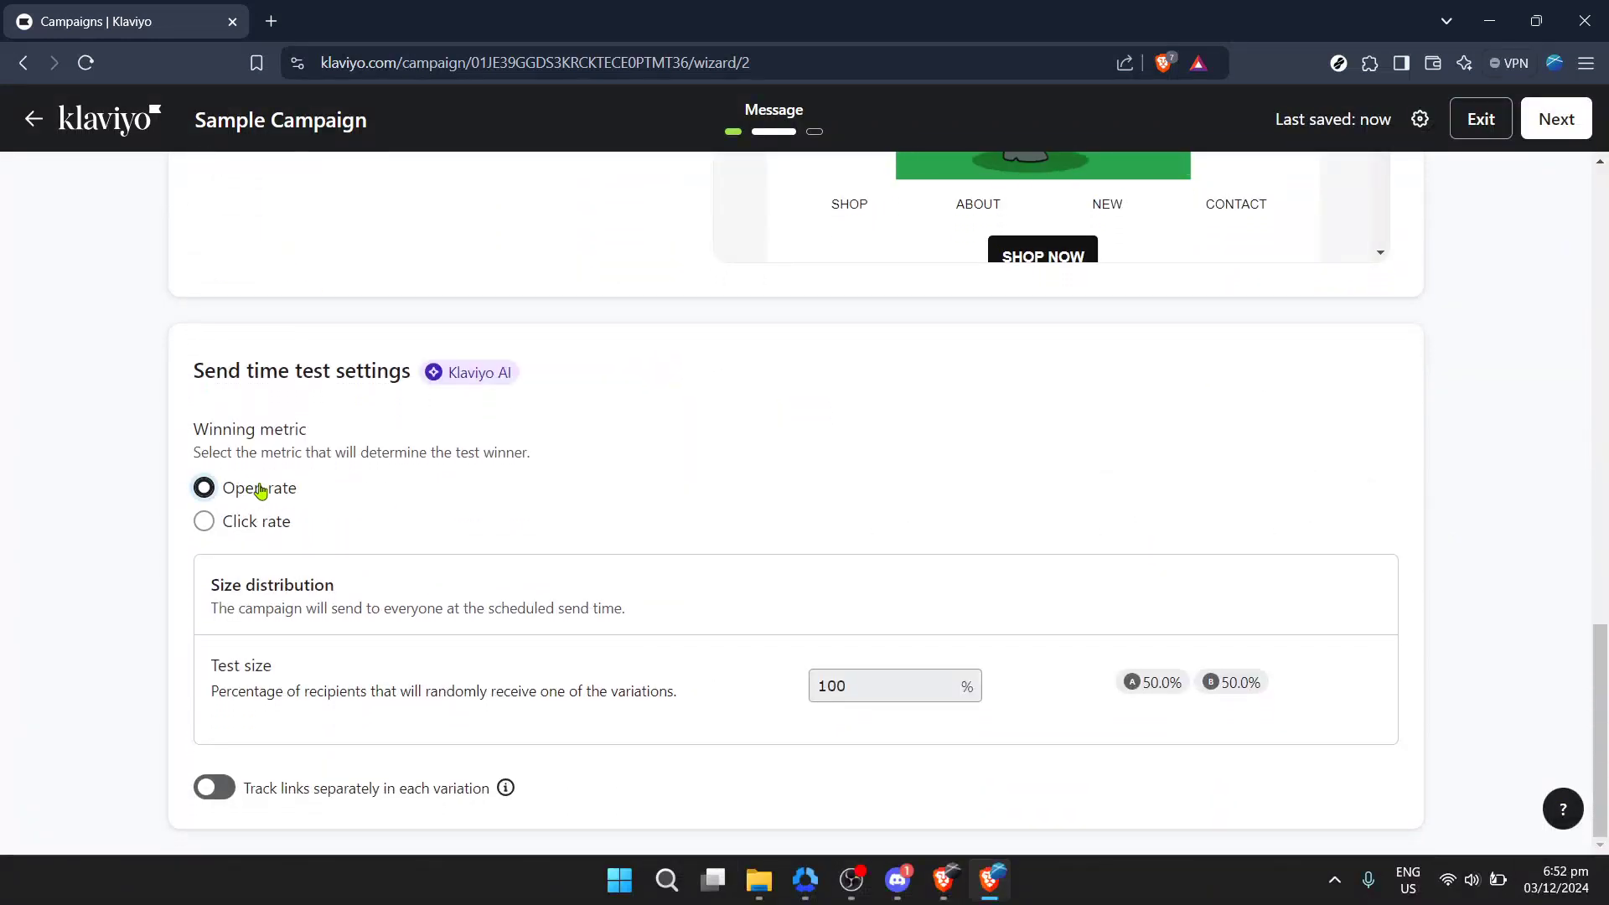
pyautogui.click(259, 528)
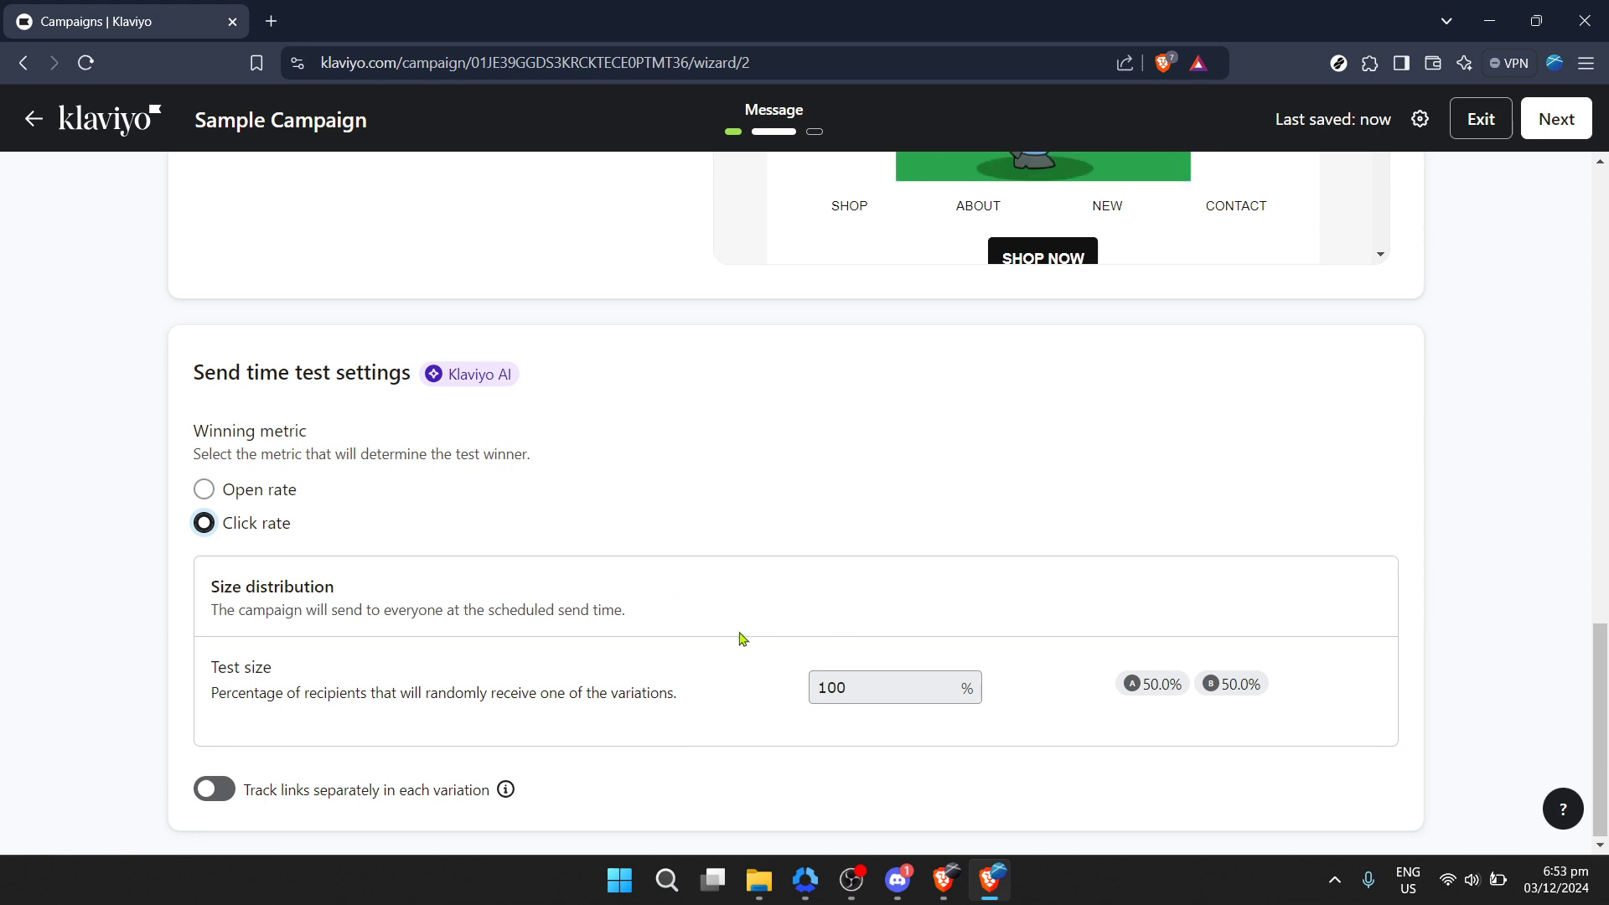
# Step: Go back to the recipients step and exit the campaign editor
pyautogui.scroll(9, 741, 639)
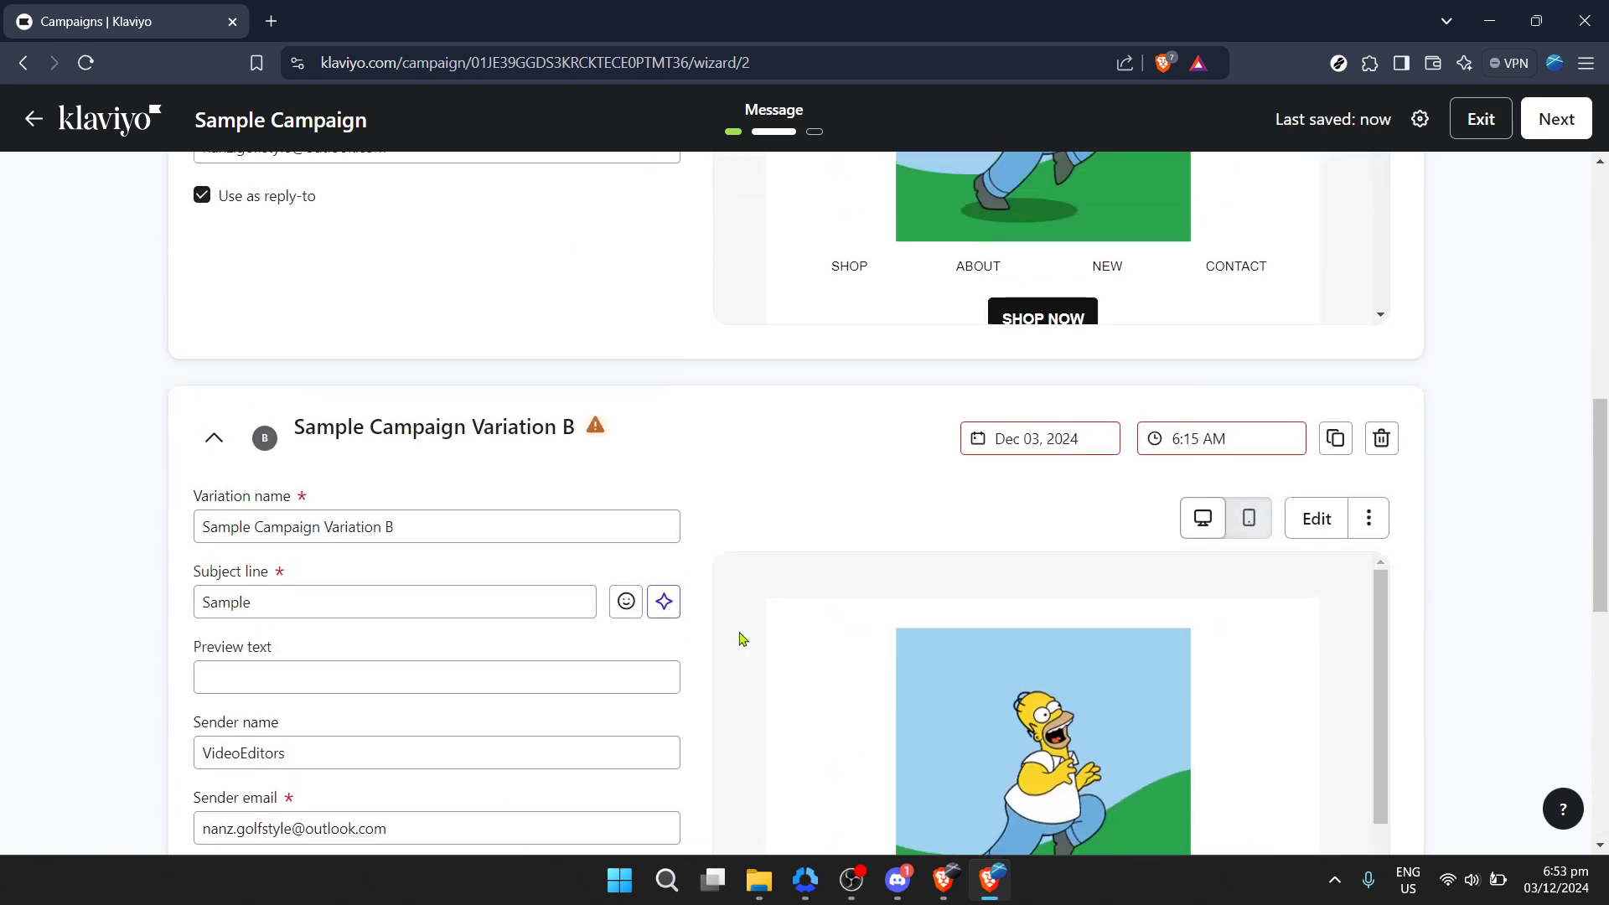
pyautogui.scroll(9, 741, 640)
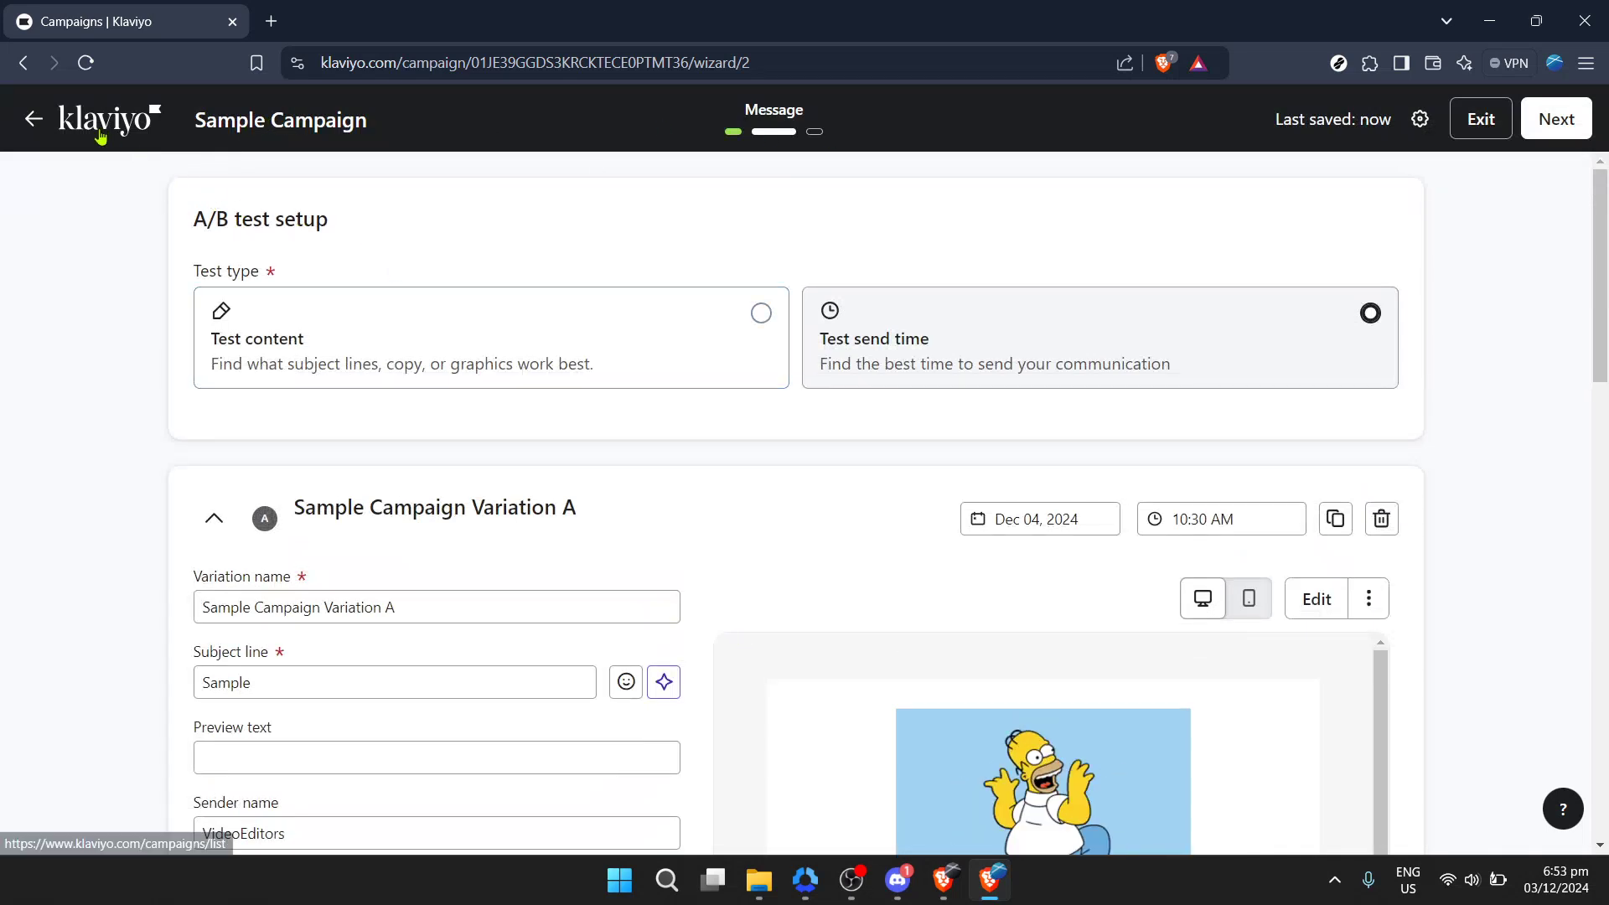
pyautogui.click(40, 127)
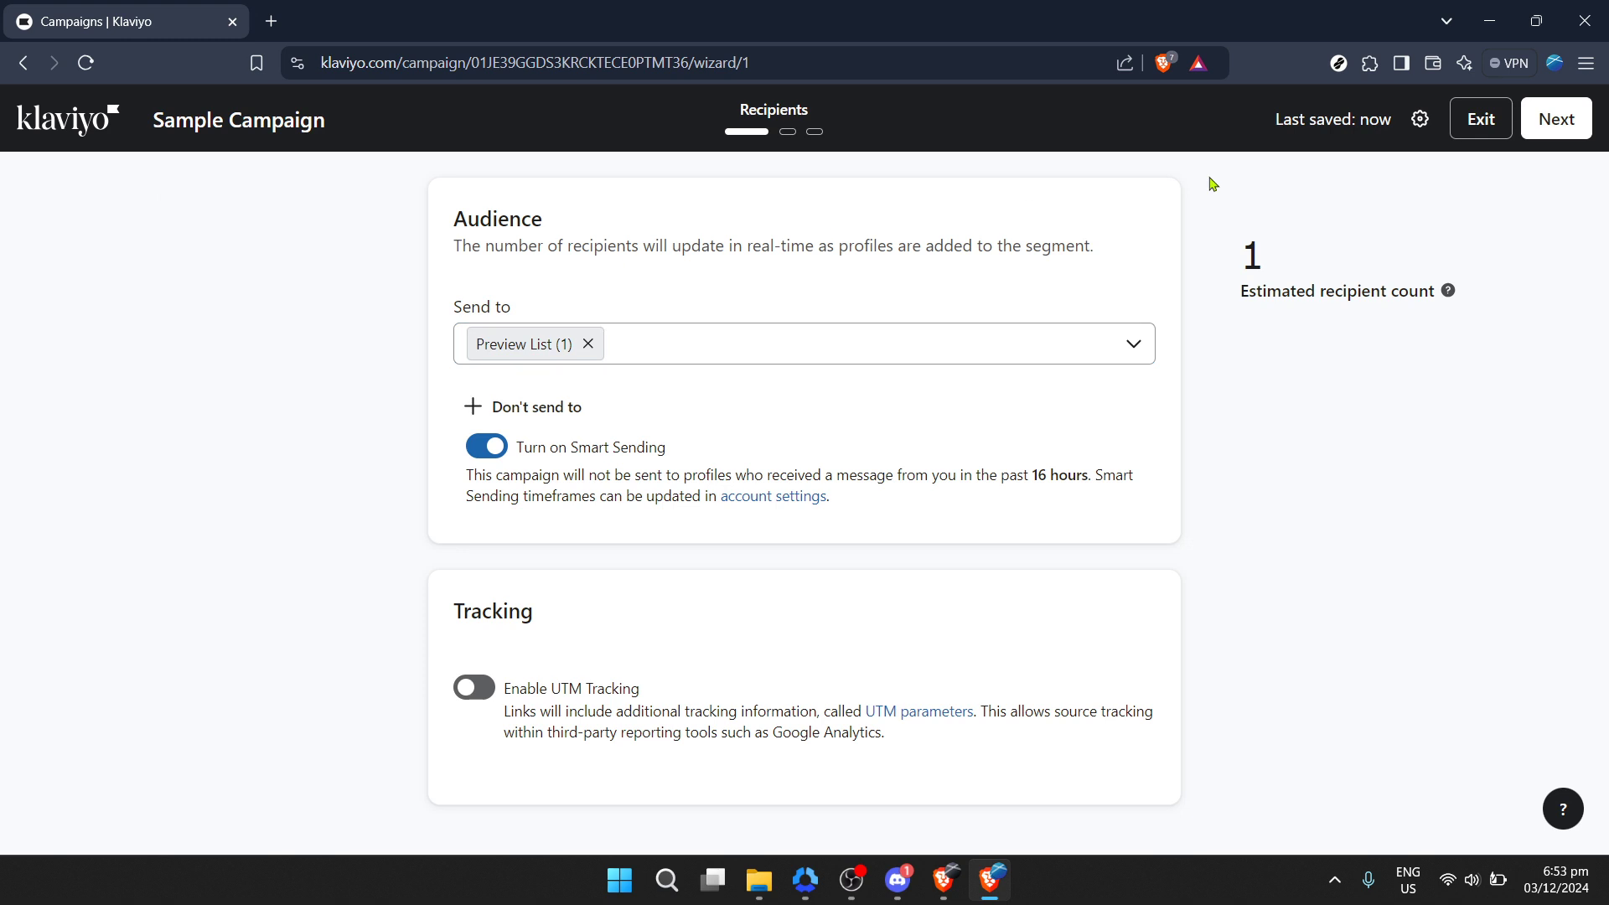
pyautogui.click(1471, 133)
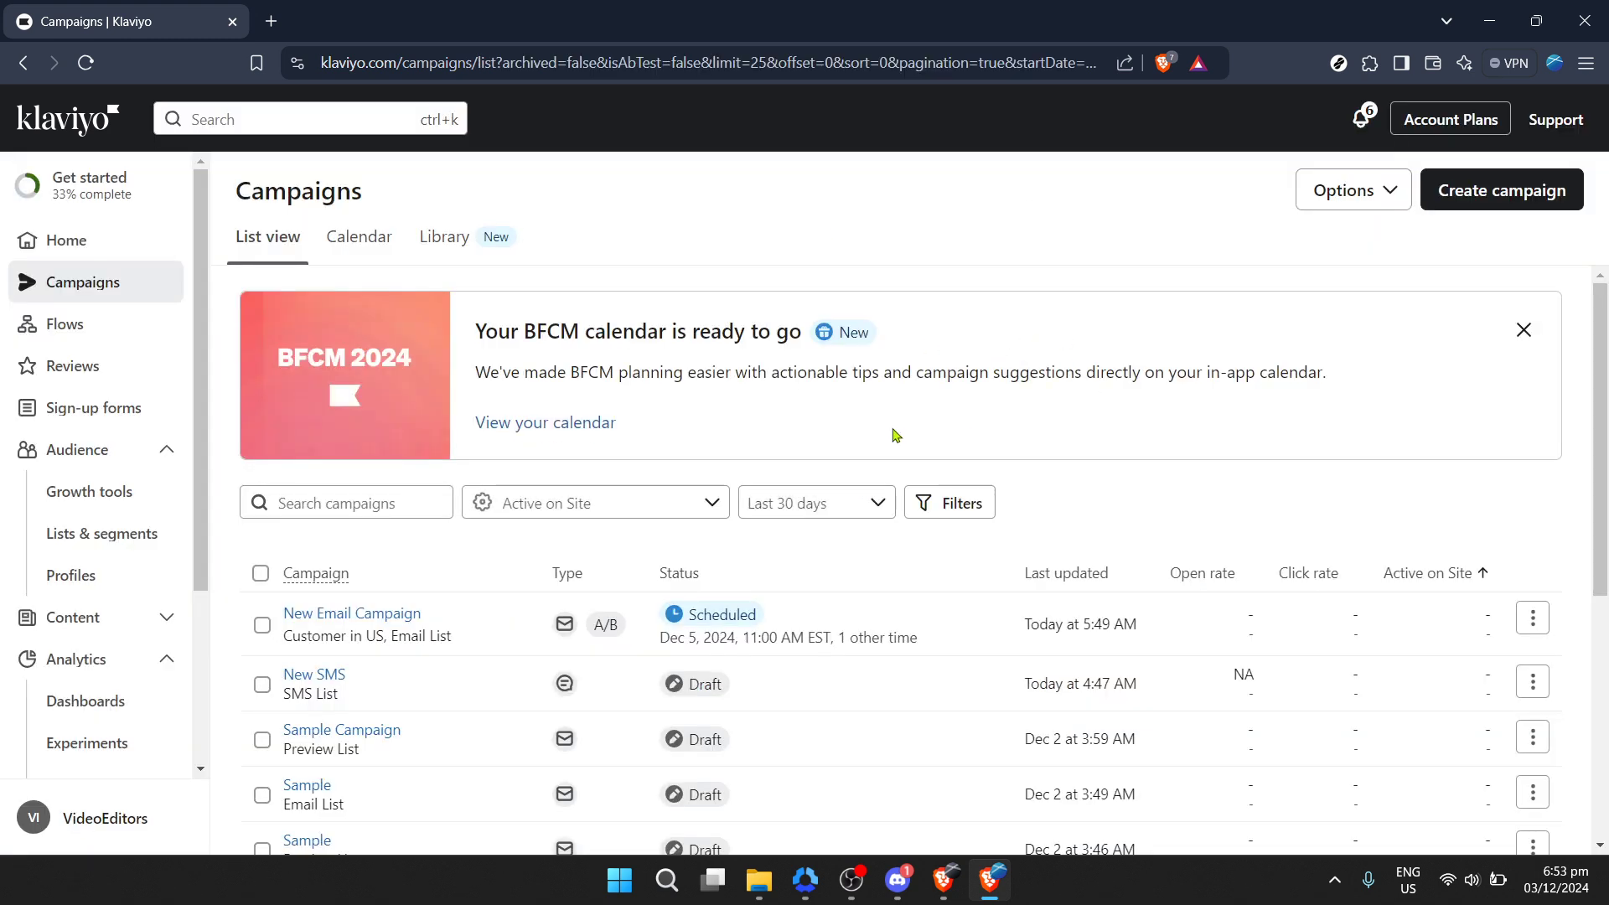
# Step: Reopen the scheduled New Email Campaign's review page from the Campaigns list
pyautogui.scroll(-2, 784, 474)
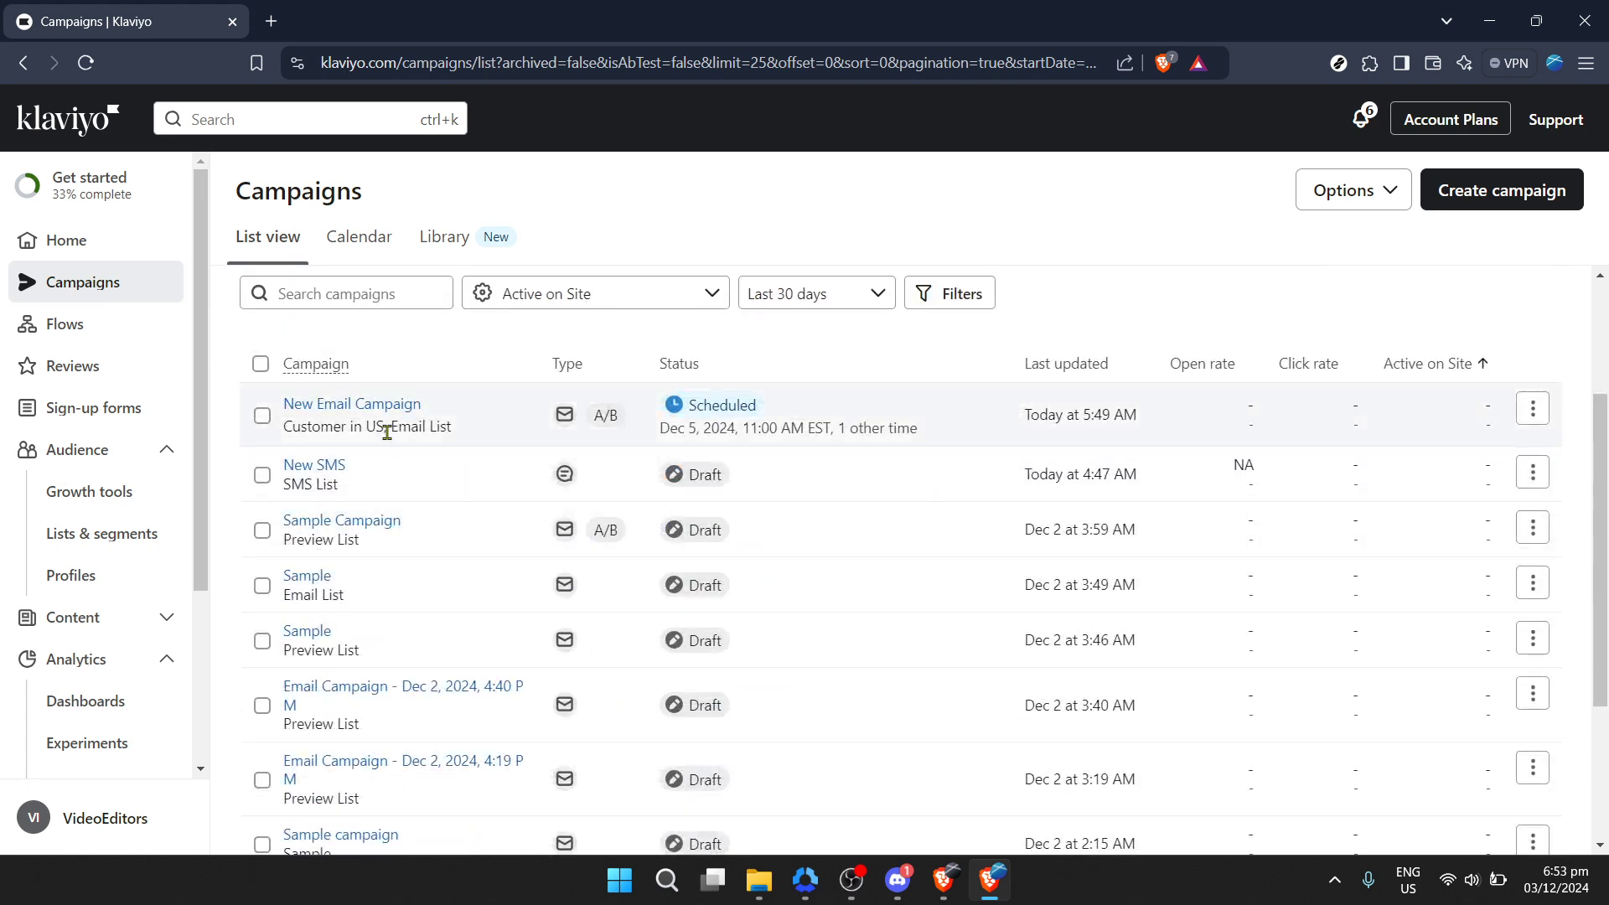
pyautogui.moveTo(404, 415)
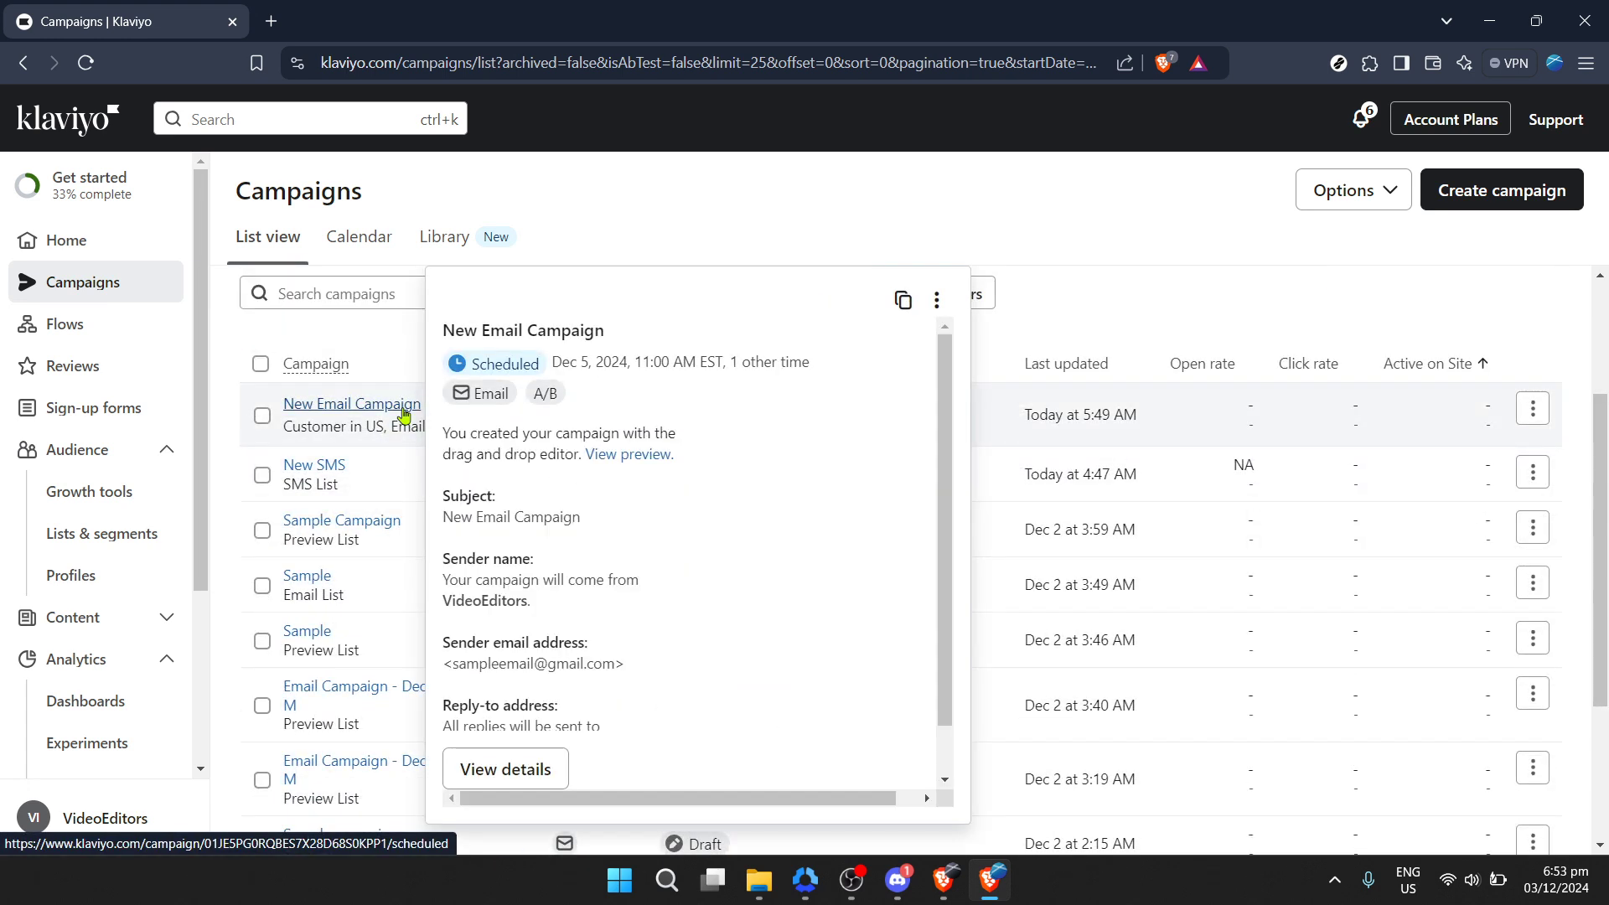
pyautogui.click(404, 414)
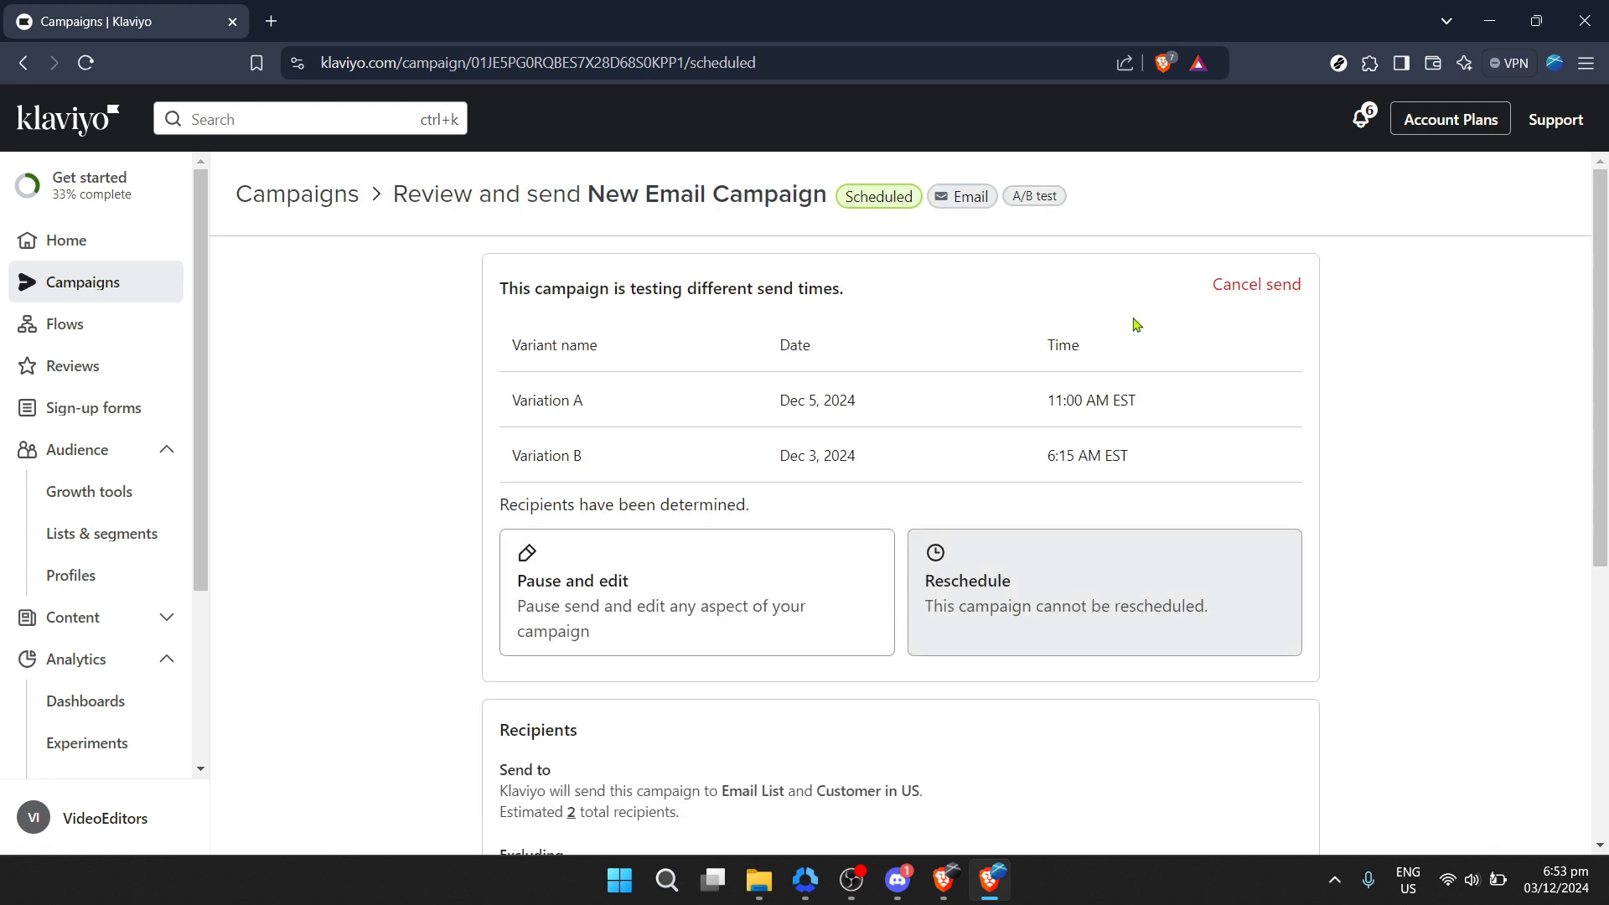
# Step: Scroll through the review page's recipients section and expand and collapse Variation A's email details
pyautogui.scroll(-3, 1128, 354)
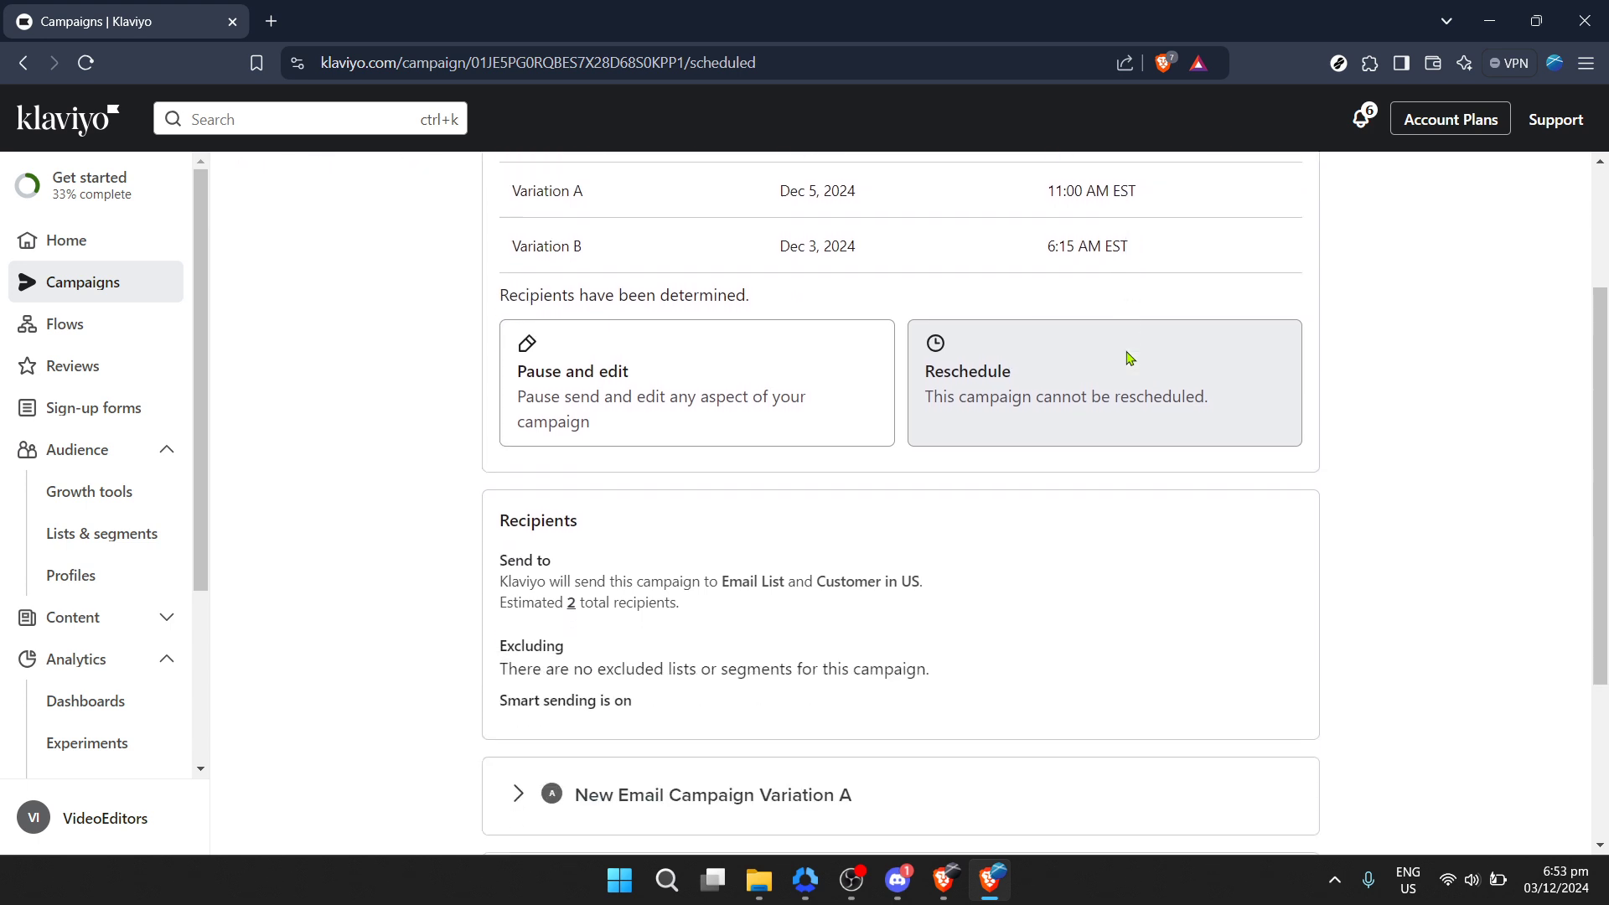
pyautogui.scroll(-1, 1128, 359)
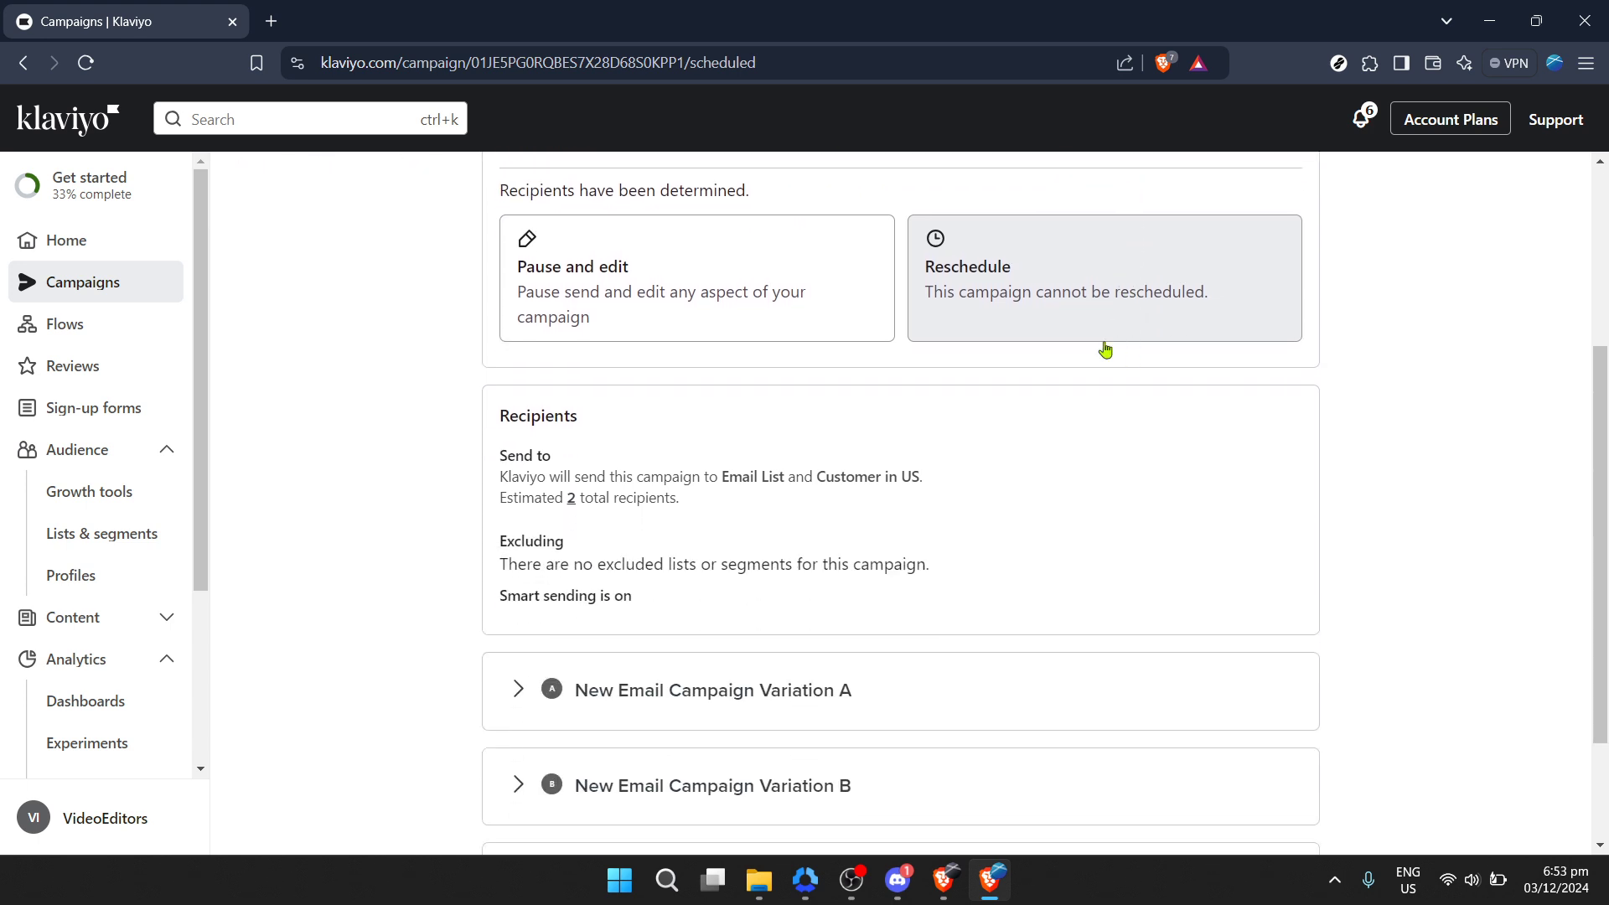
pyautogui.scroll(-1, 1081, 367)
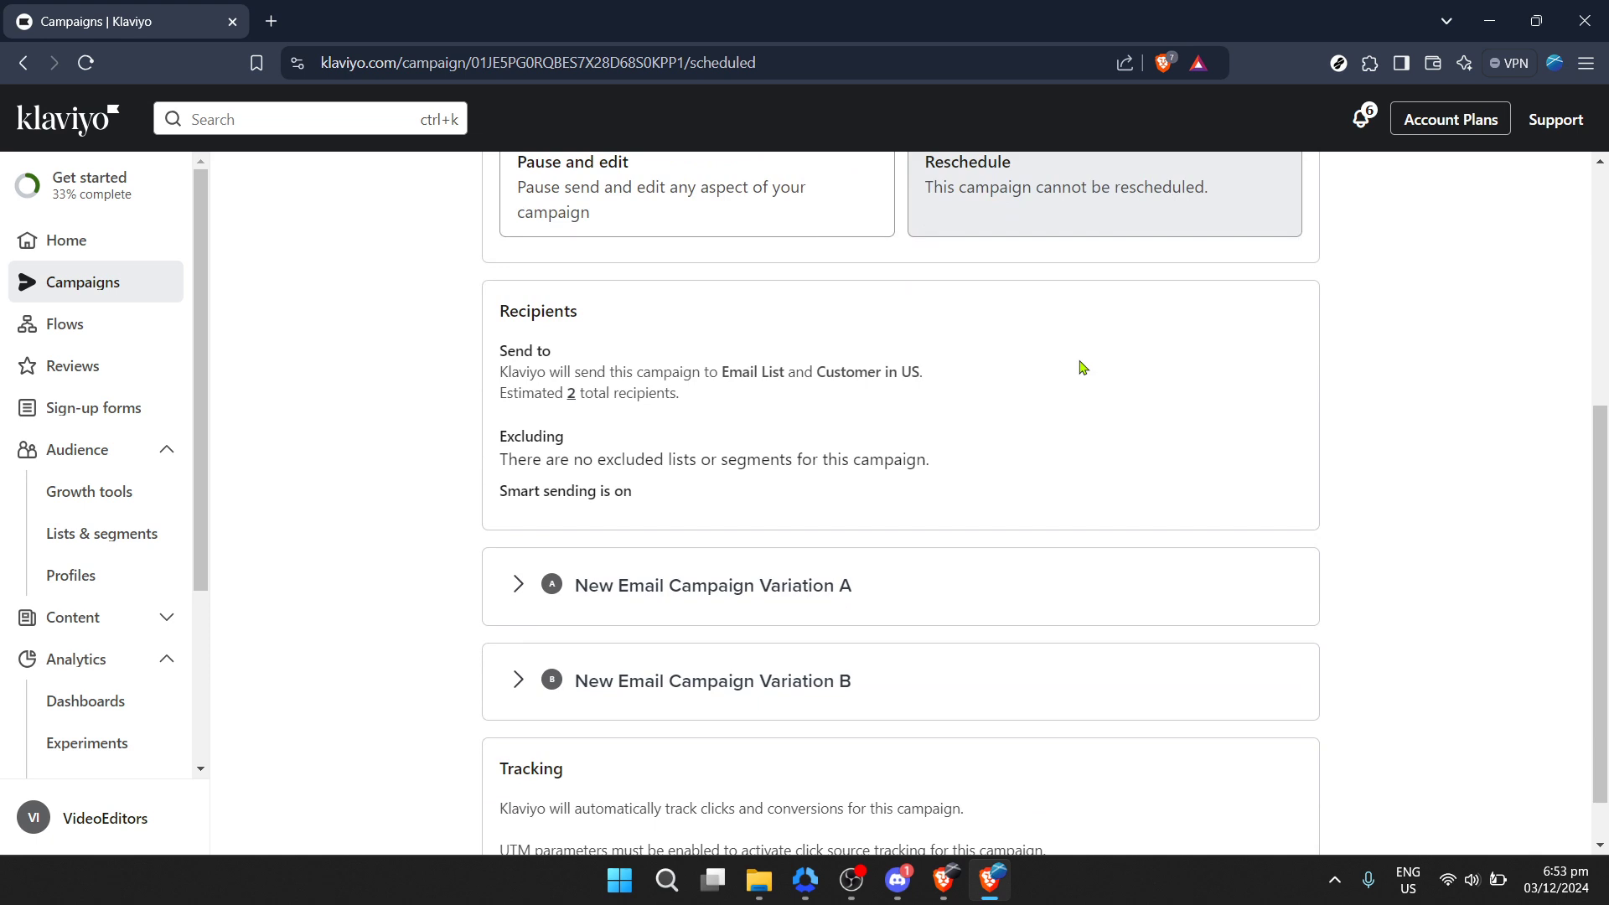
pyautogui.scroll(-1, 1079, 364)
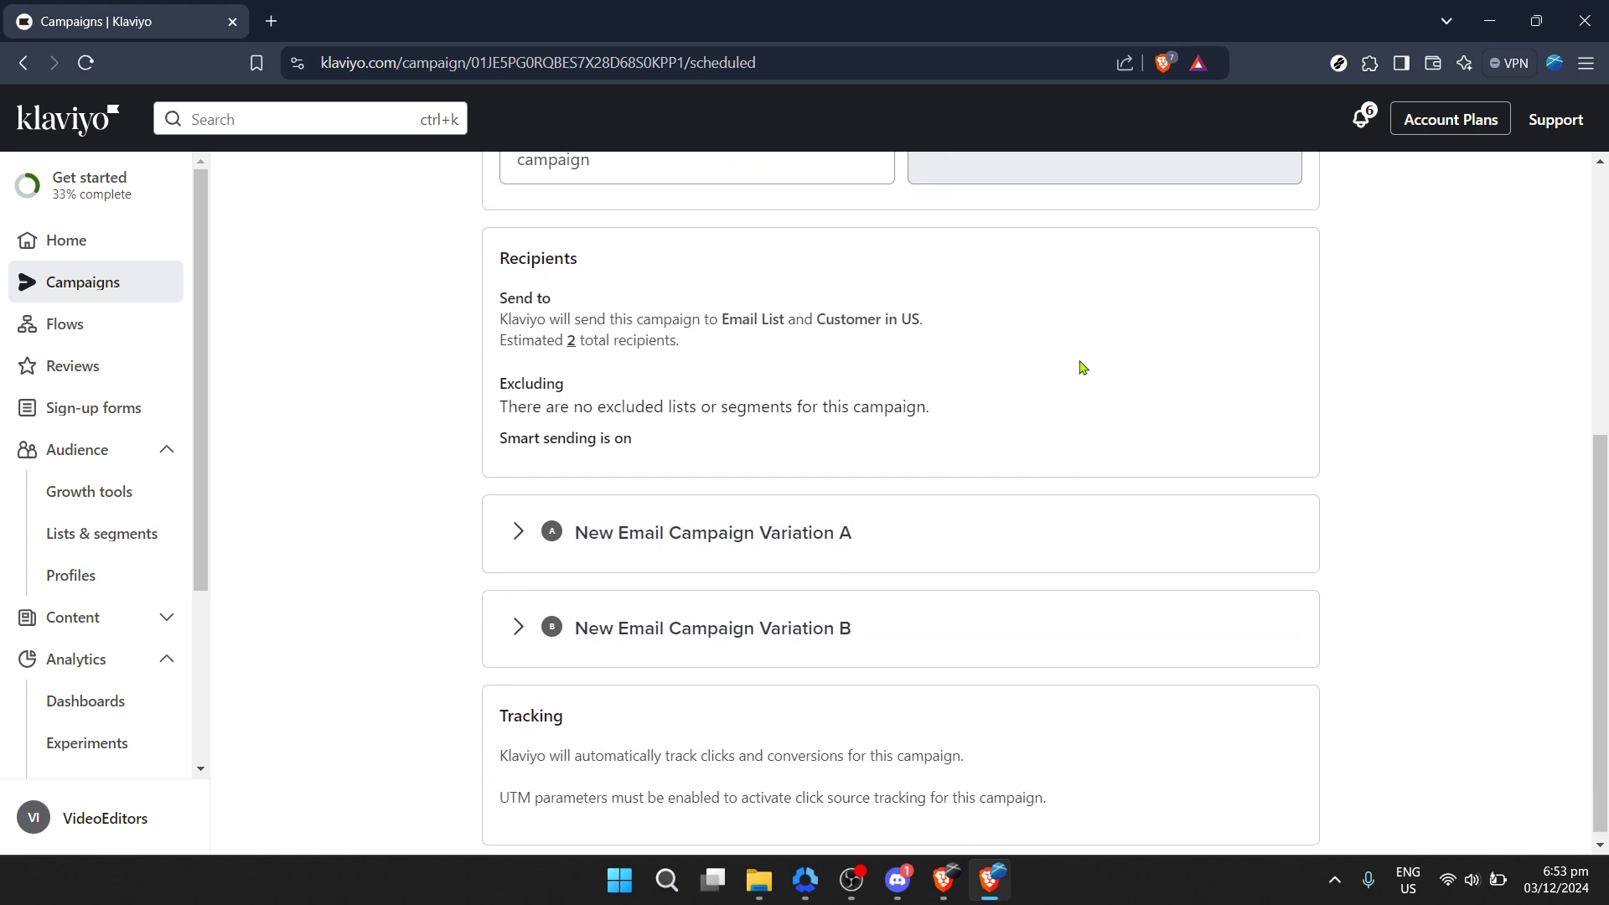
pyautogui.click(519, 526)
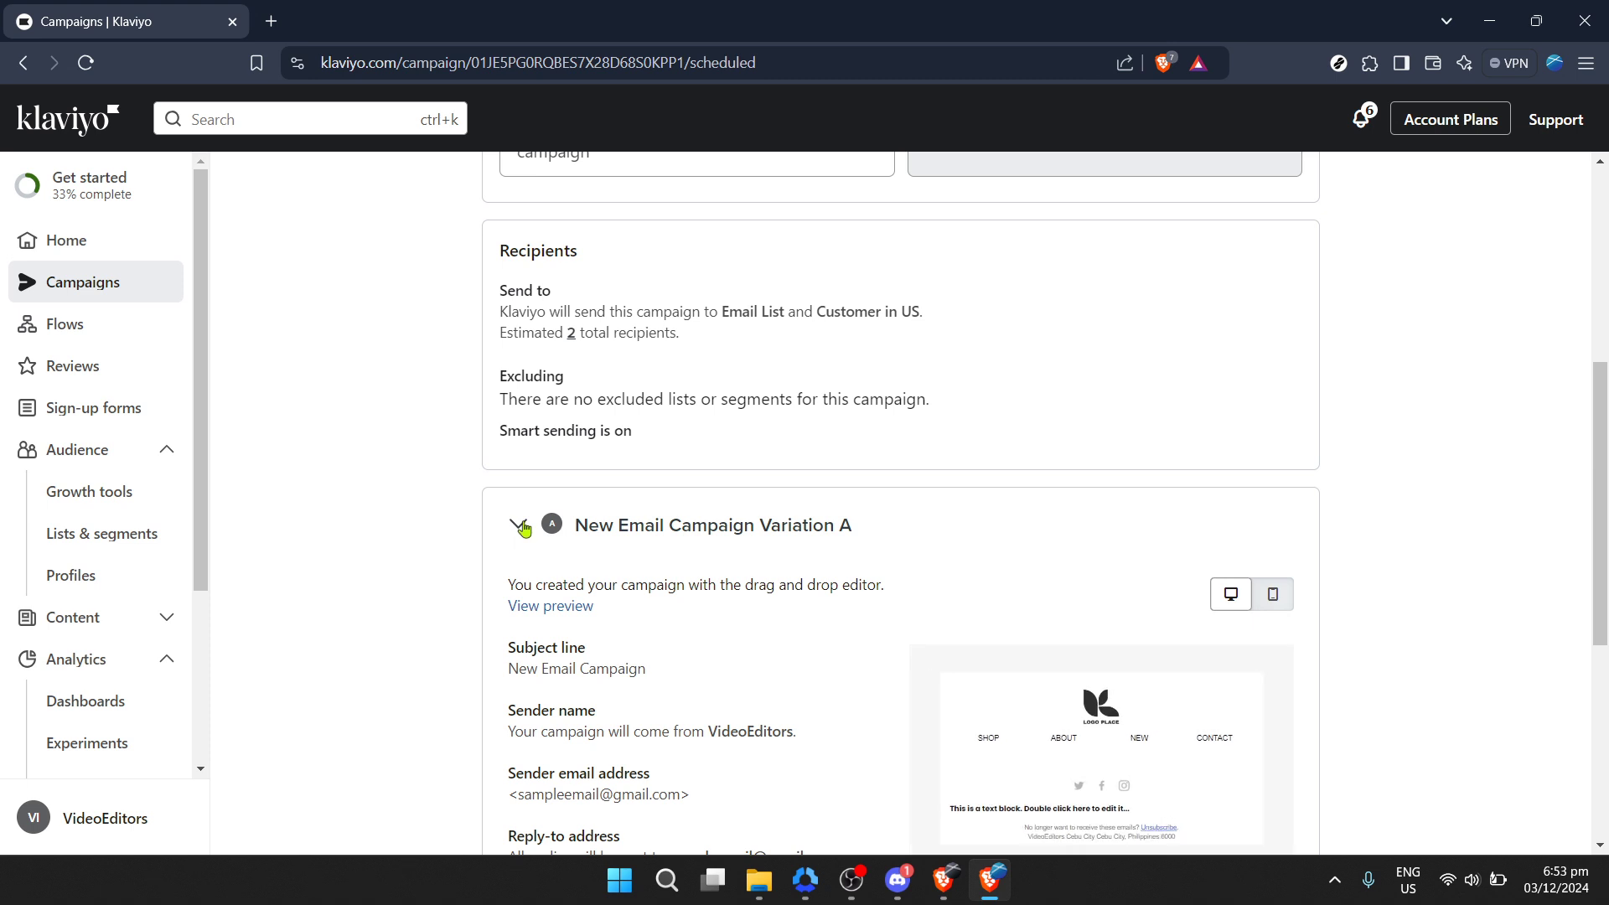
pyautogui.click(521, 527)
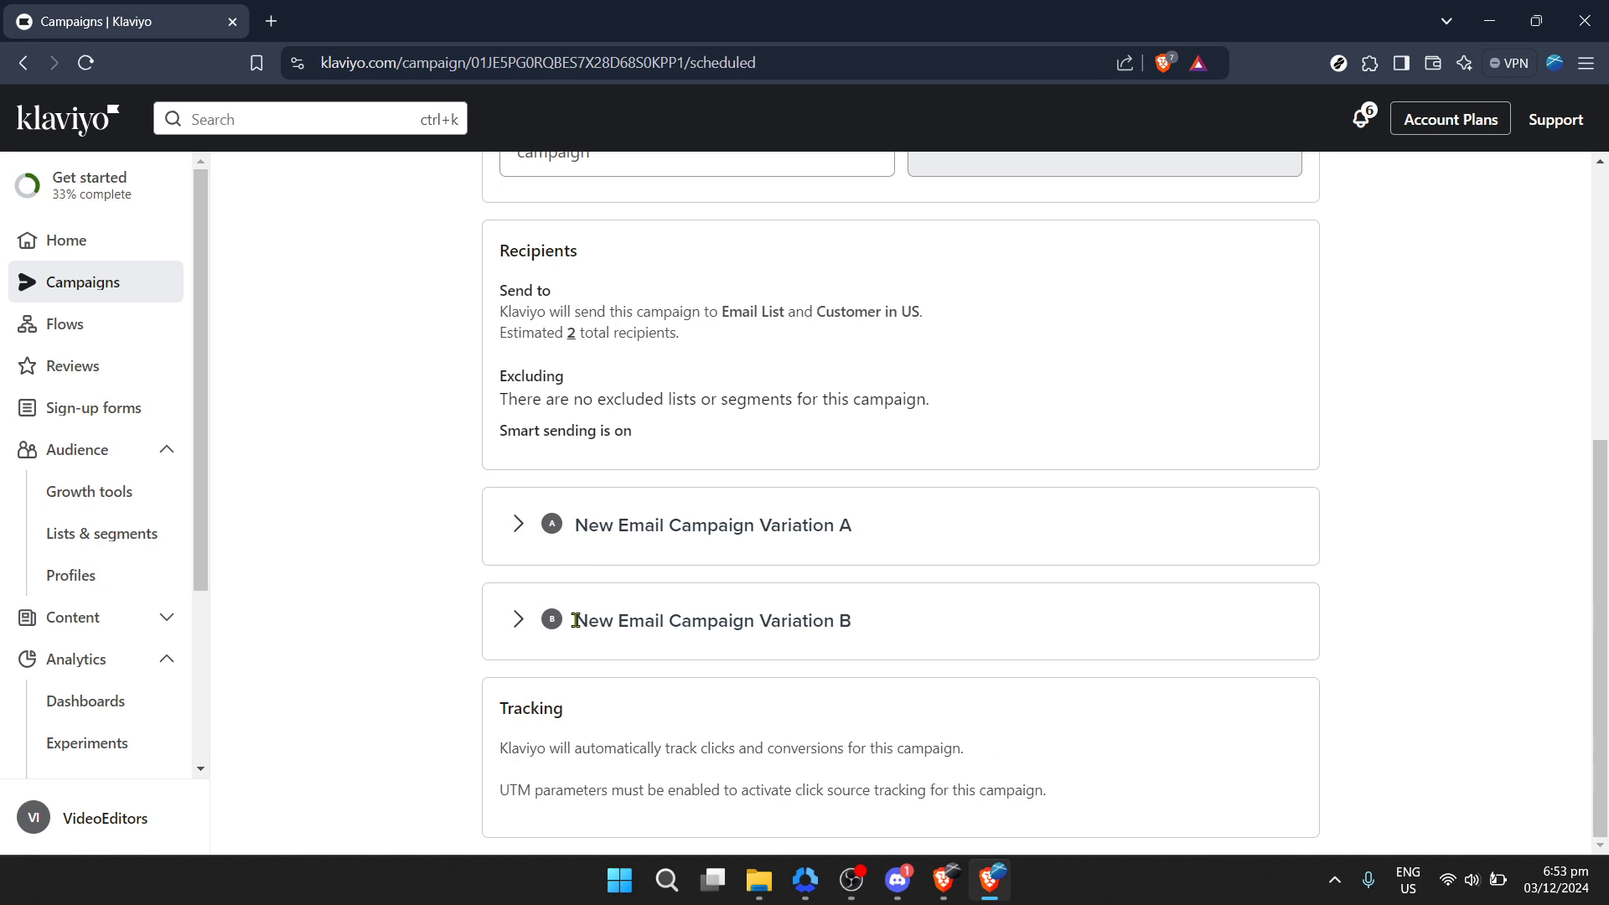
# Step: Expand and collapse Variation B's email details, returning to the send-time summary at the page top
pyautogui.click(520, 629)
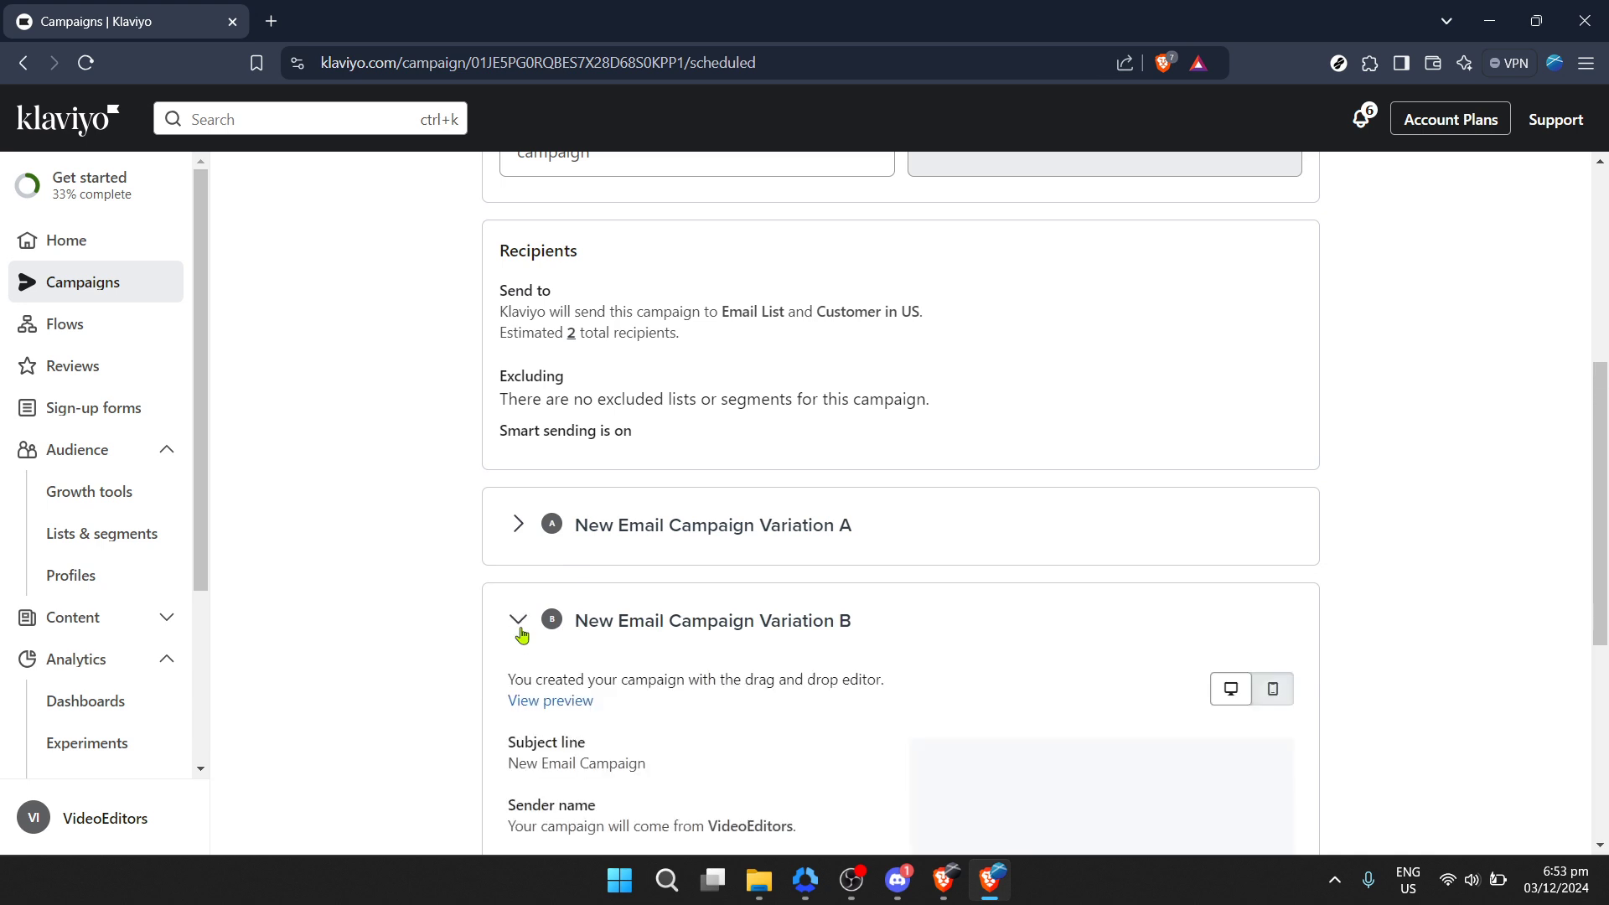
pyautogui.click(520, 628)
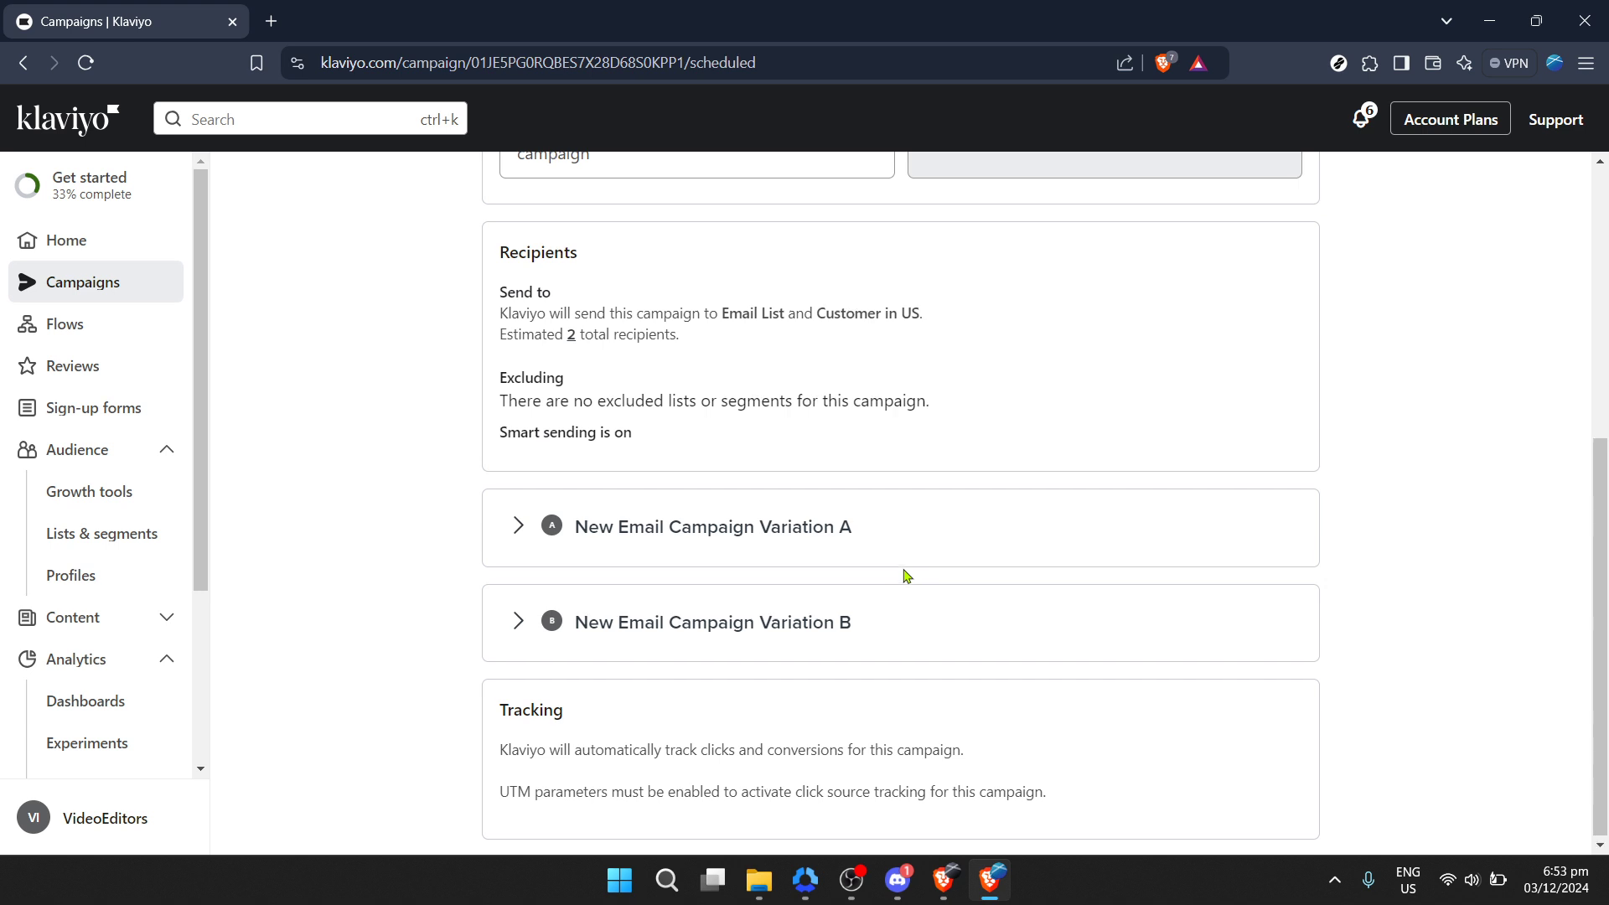
pyautogui.scroll(5, 905, 576)
pyautogui.scroll(1, 906, 576)
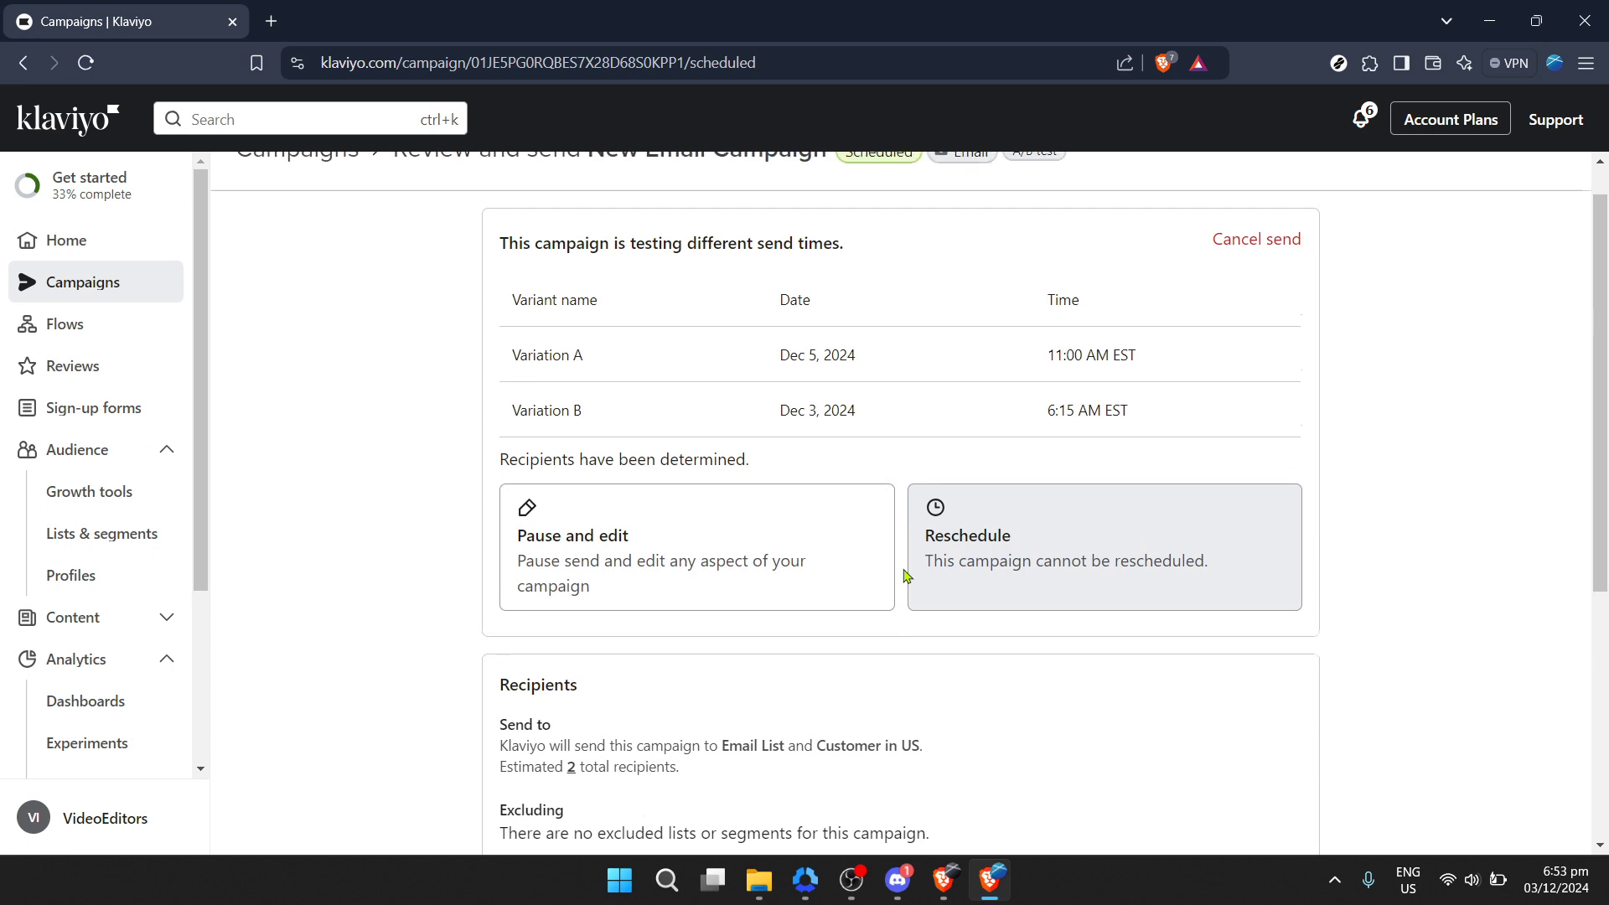